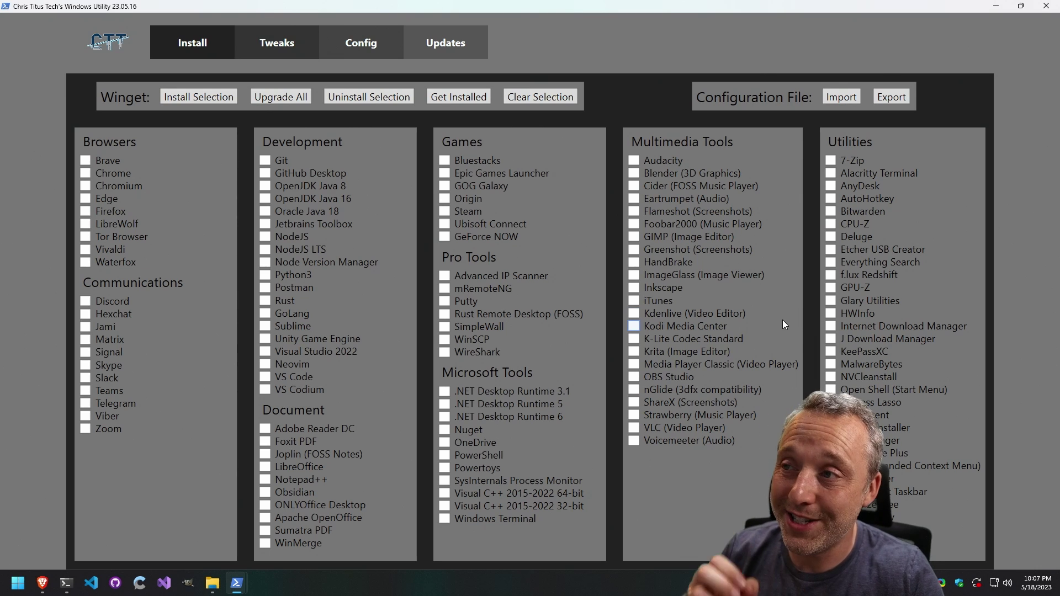
- Tick Chrome, Firefox, OpenJDK 8, JetBrains Toolbox, Steam, mRemoteNG, .NET 6, GIMP, Kdenlive, Alacritty and Etcher
click(86, 174)
click(86, 211)
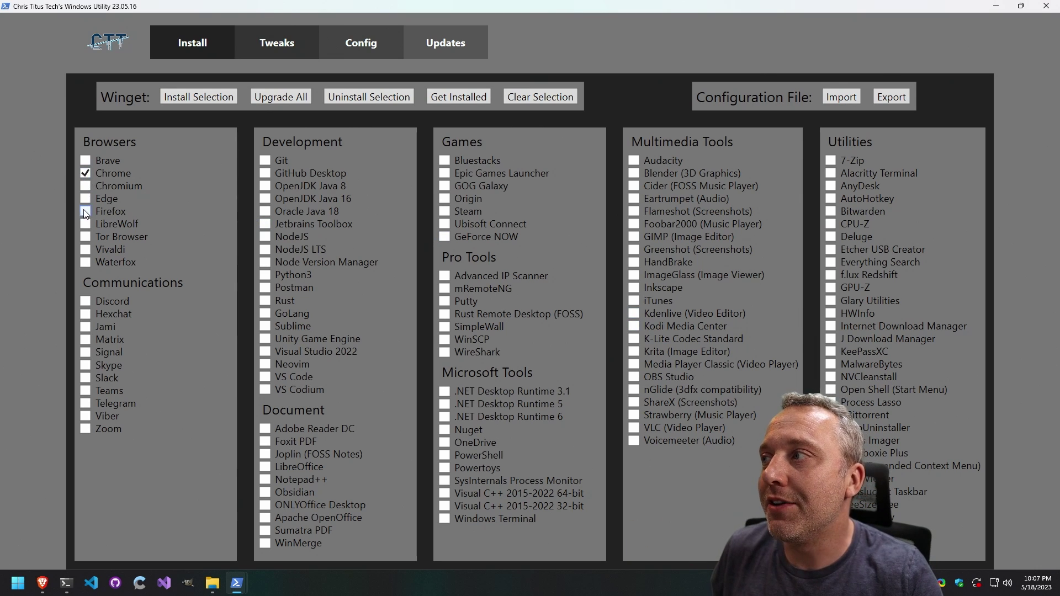
click(265, 186)
click(265, 224)
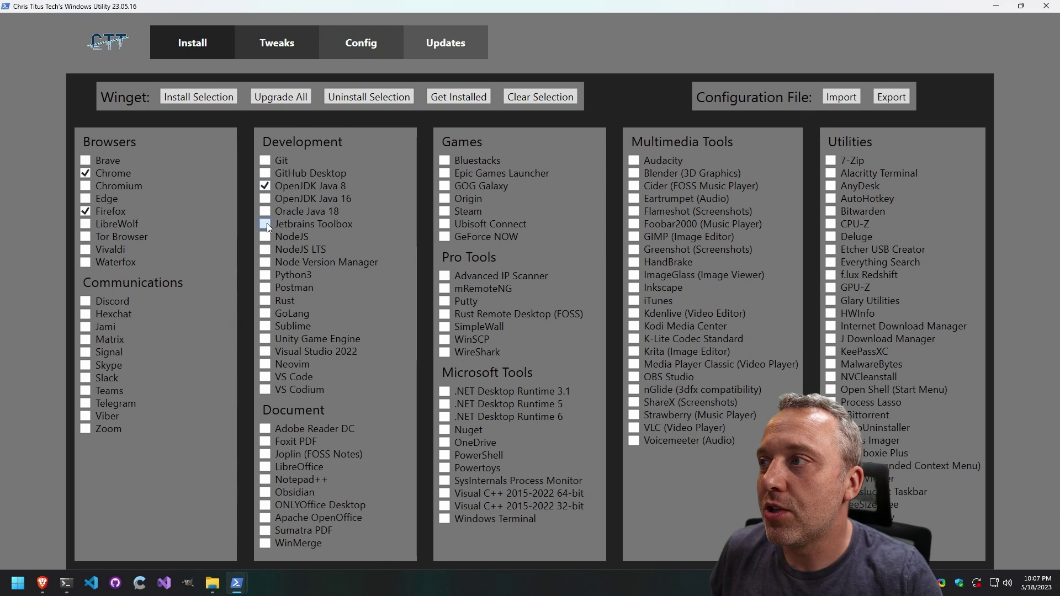
click(456, 213)
click(445, 288)
click(445, 416)
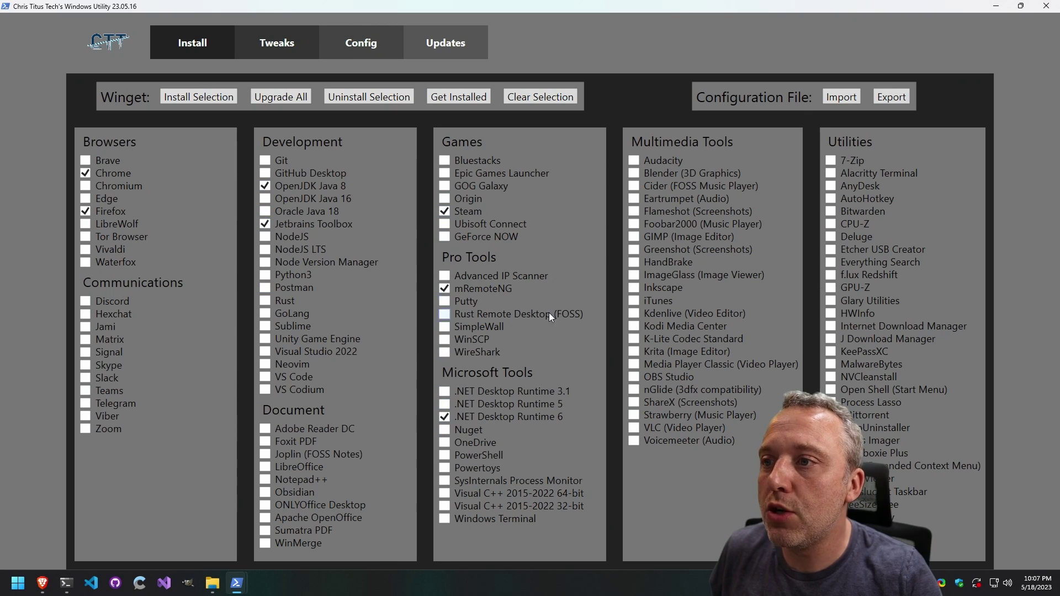
click(632, 239)
click(633, 314)
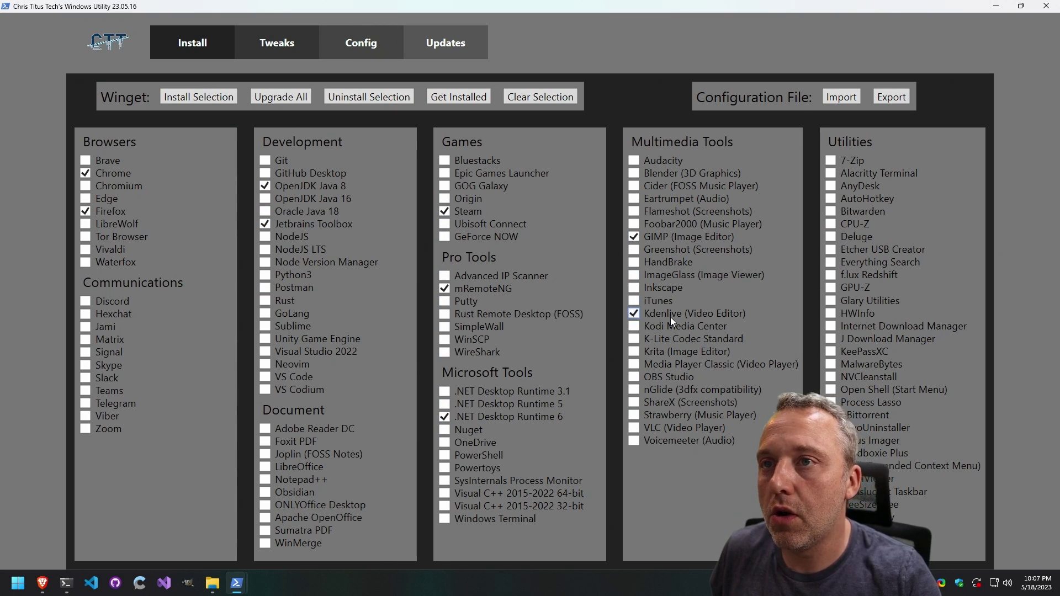
click(832, 175)
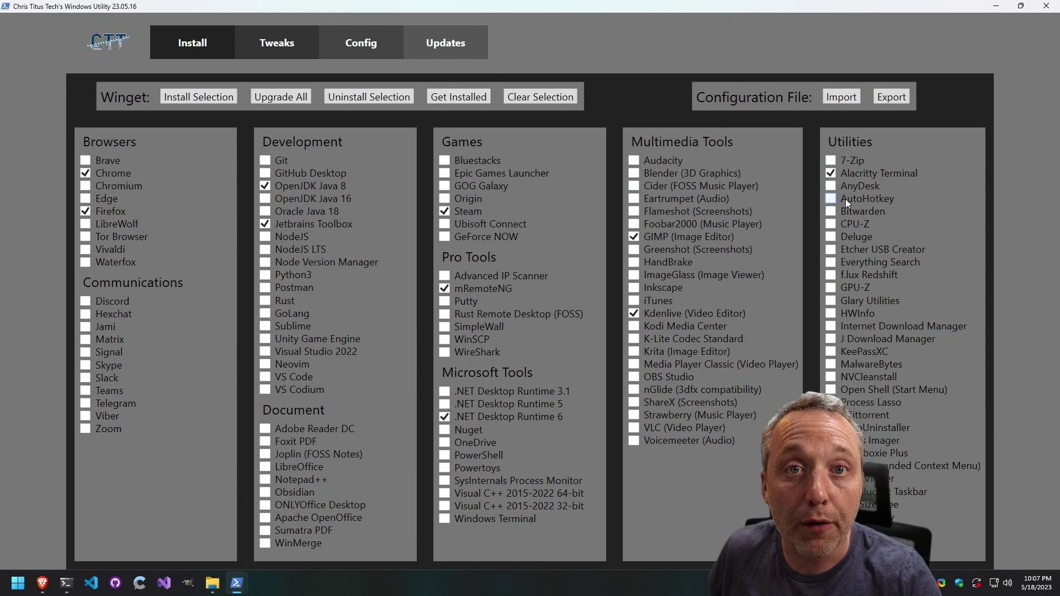
click(840, 252)
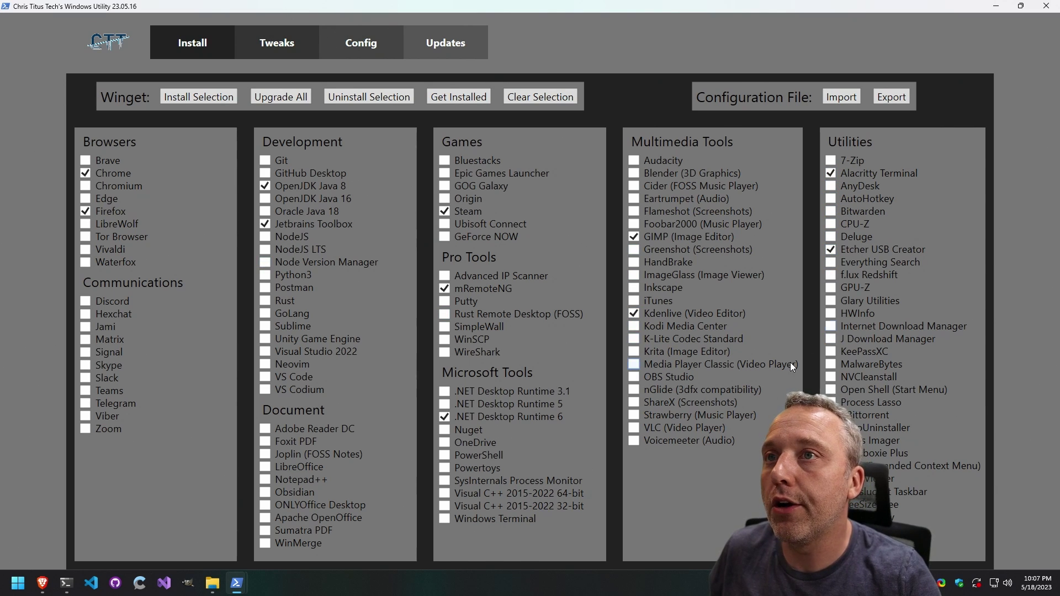
- Export the app selection to def.json on the Desktop, replacing the existing file
click(895, 102)
click(108, 102)
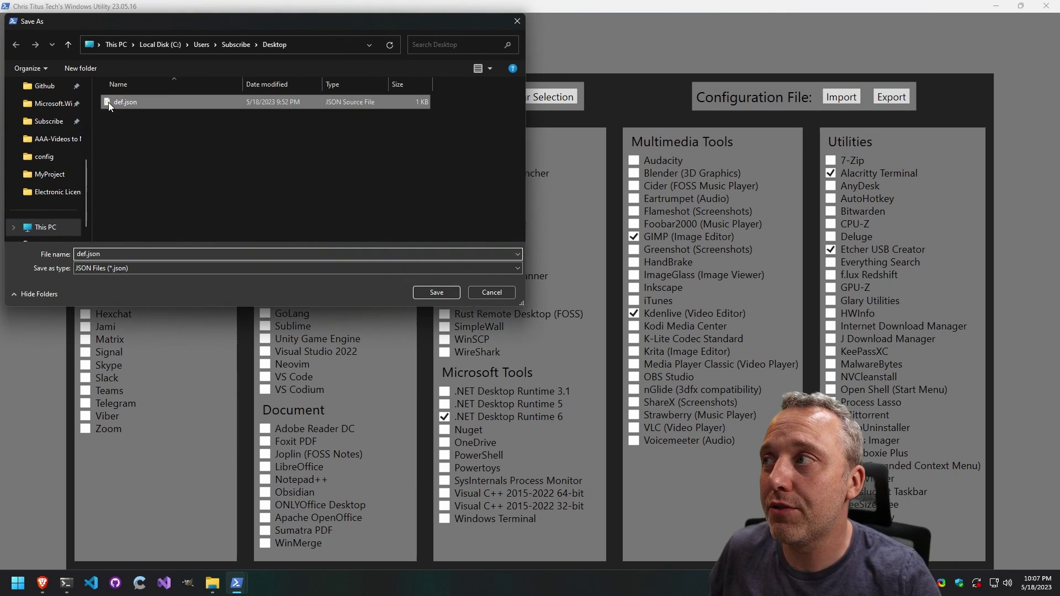
drag(141, 260, 72, 245)
text(def)
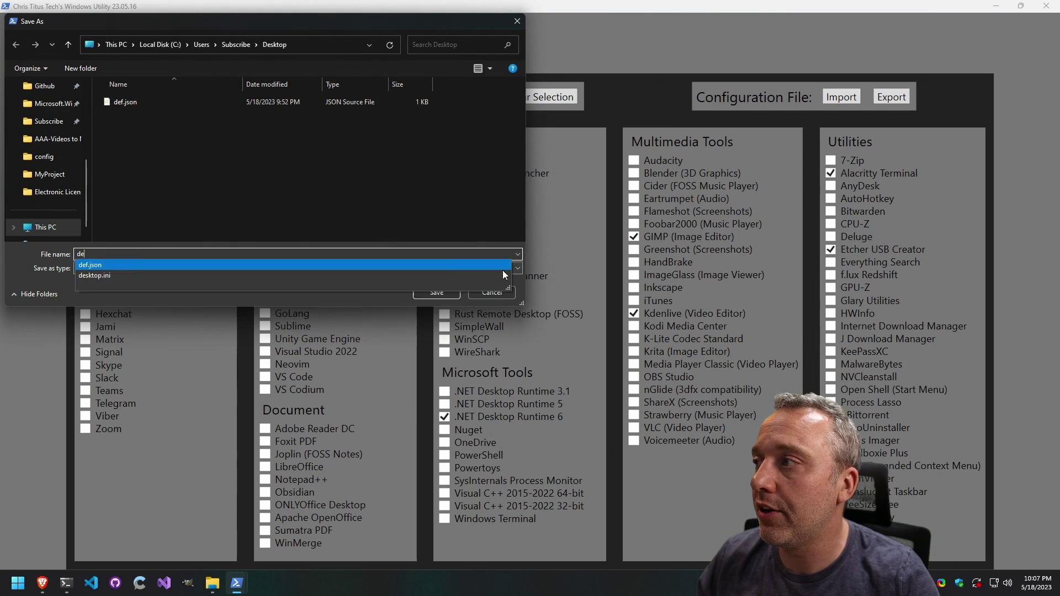
click(440, 294)
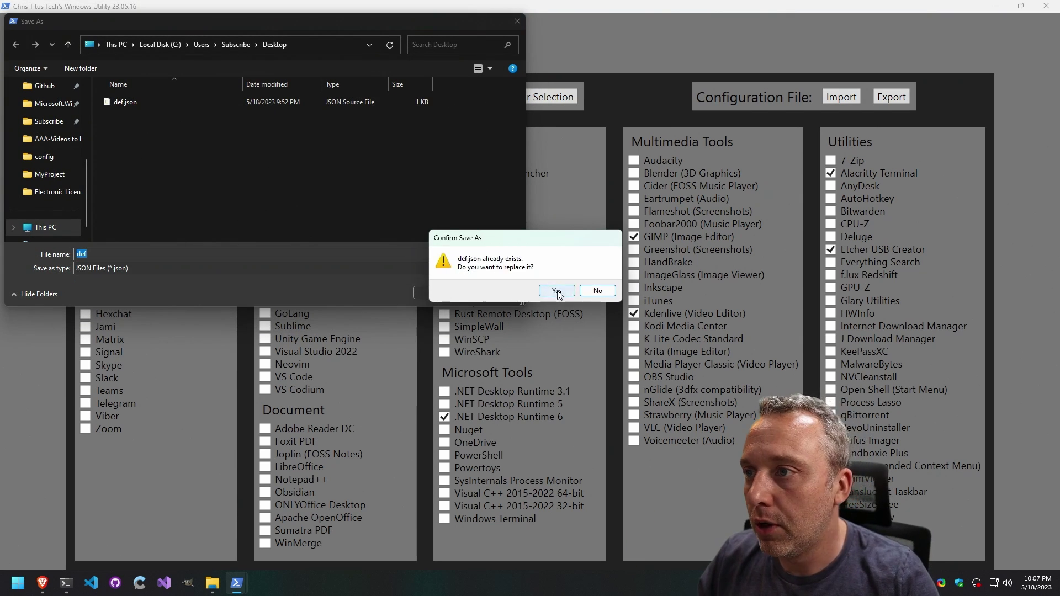
click(549, 289)
- Clear all ticks, import def.json to restore its app selection, then clear every tick again
click(543, 98)
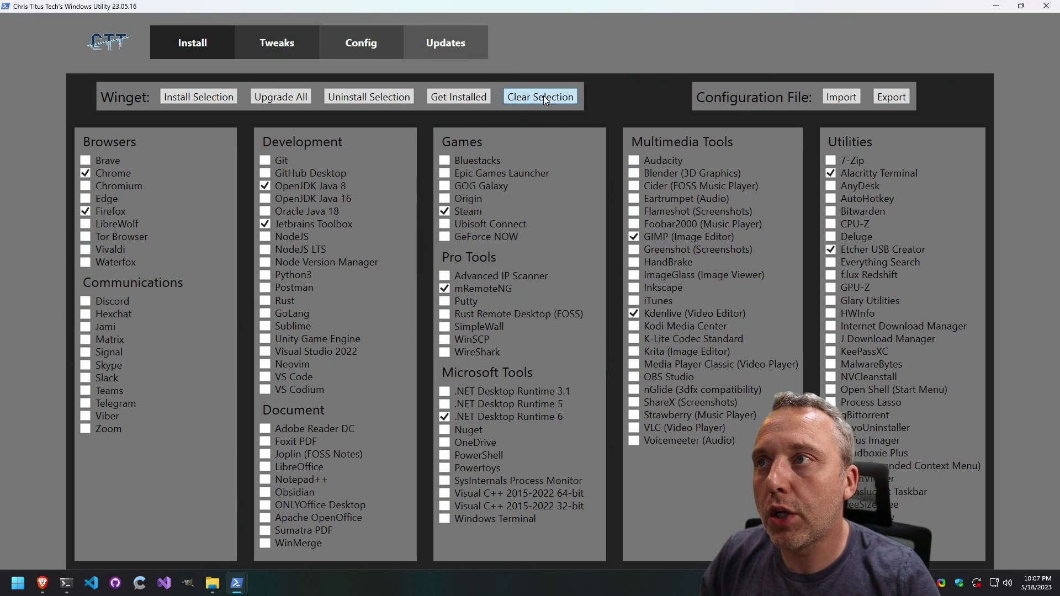
click(840, 97)
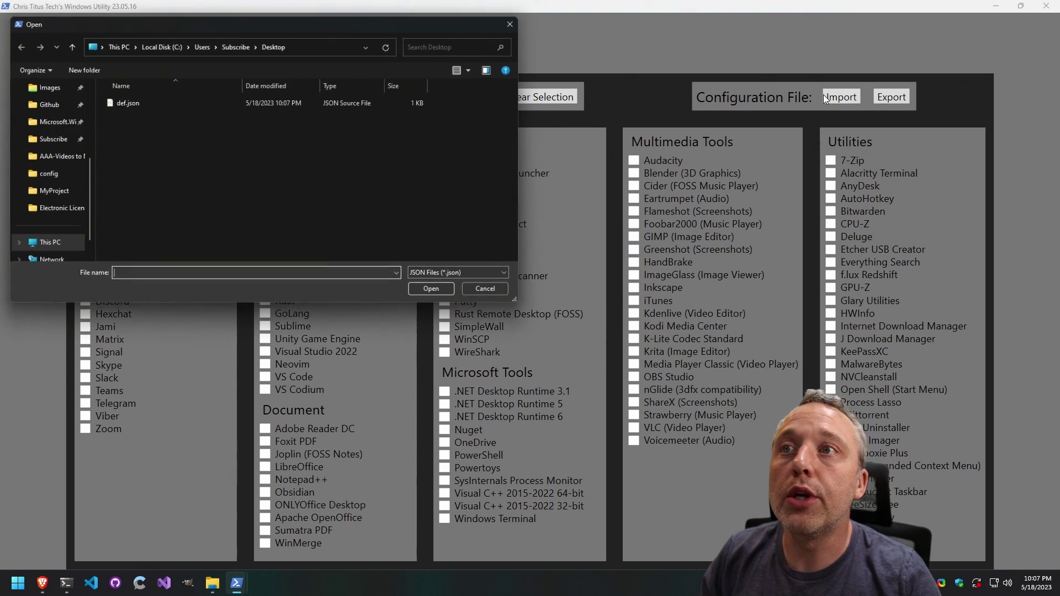
click(154, 100)
click(438, 293)
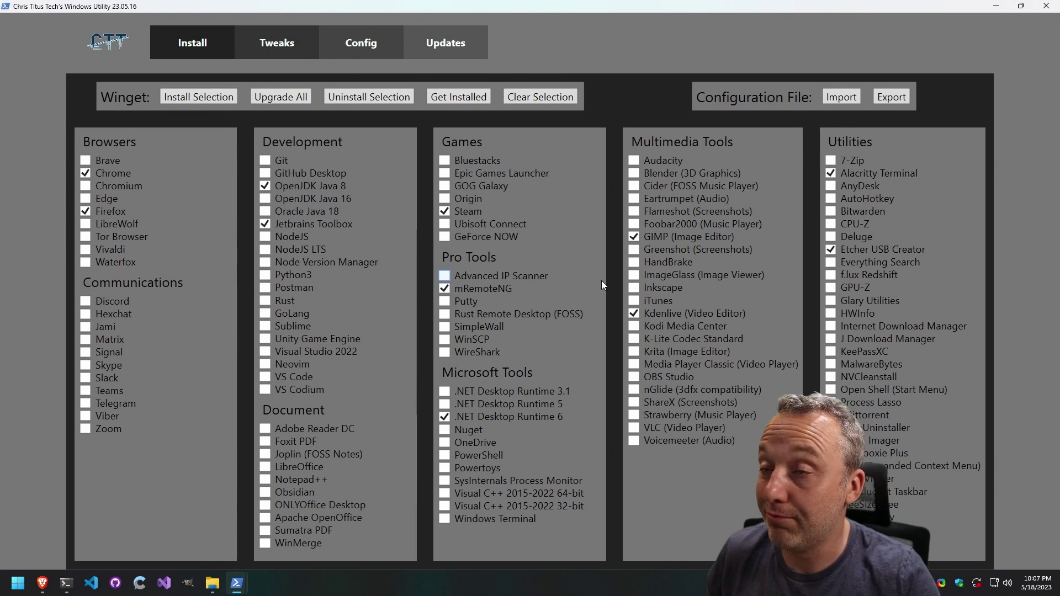
click(555, 98)
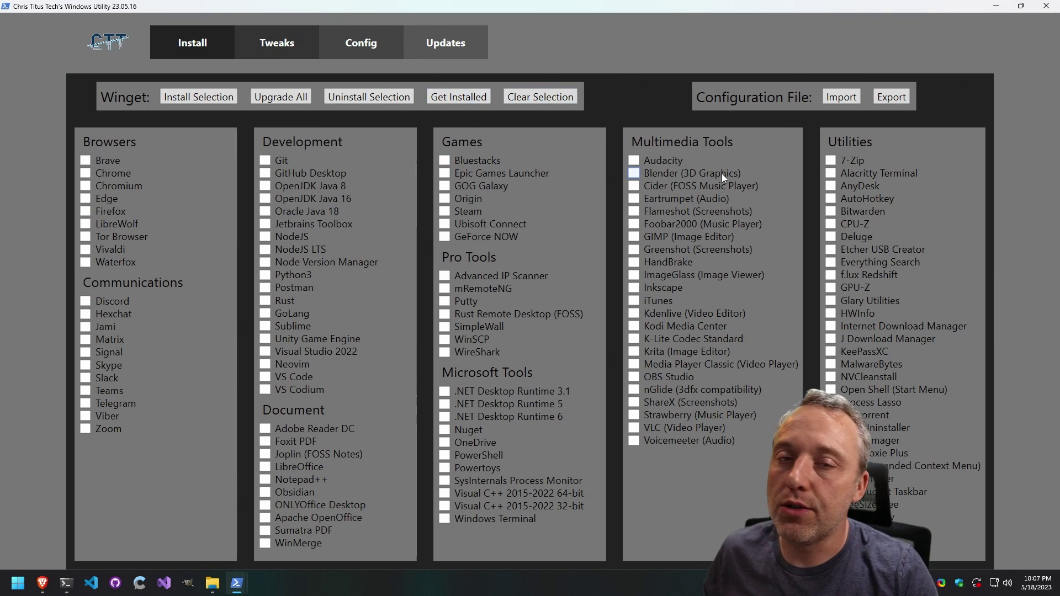
- Mark already-installed apps with Get Installed, clear those marks, and go to the Tweaks tab
click(482, 103)
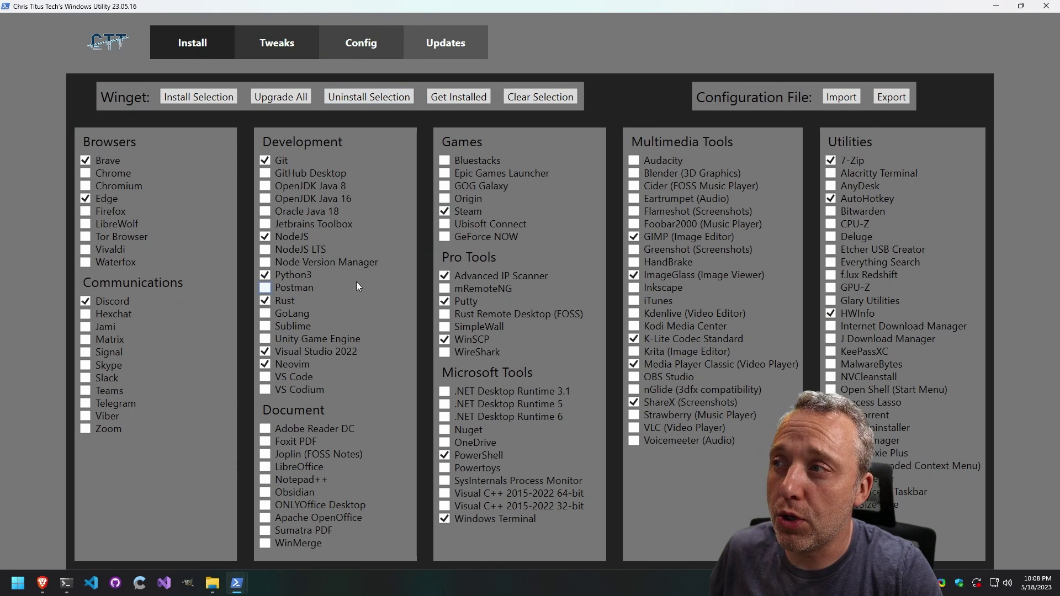
click(541, 97)
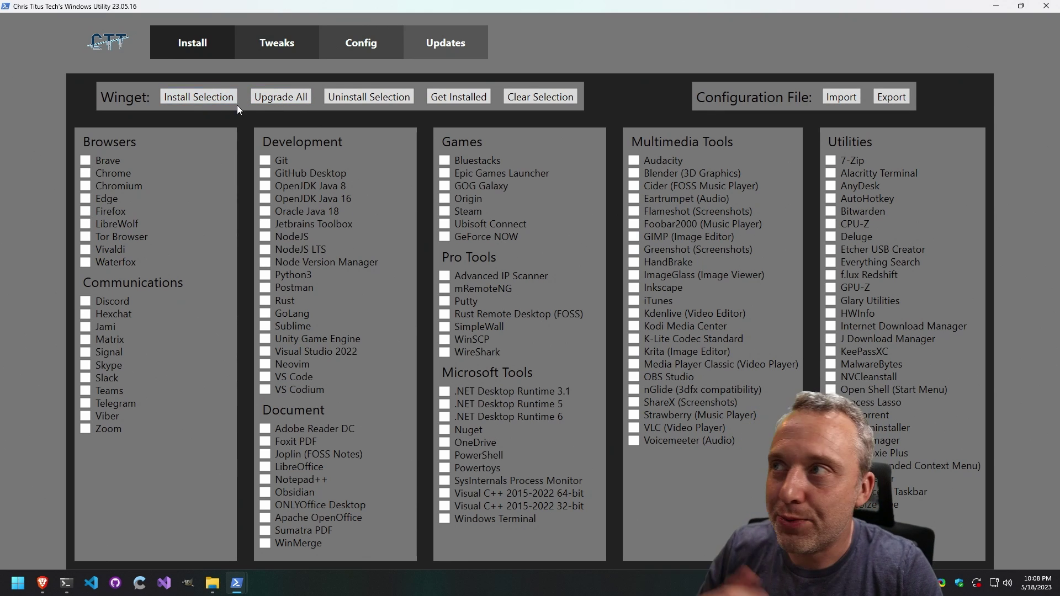
click(263, 45)
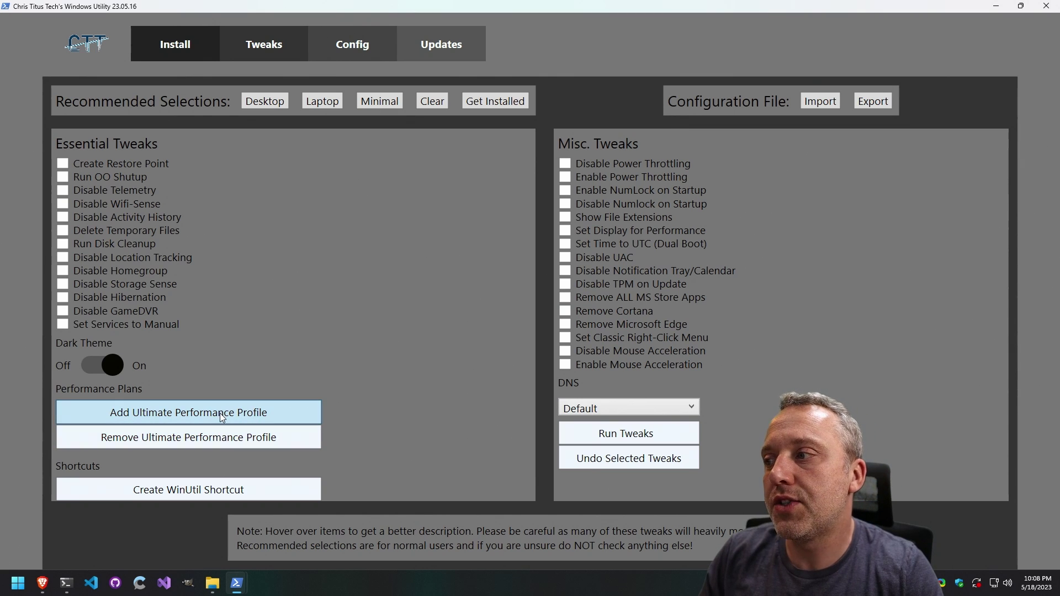
right_click(18, 583)
- In Control Panel's Power Options, switch to High performance and remove the Ultimate Performance plan
click(43, 516)
text(control)
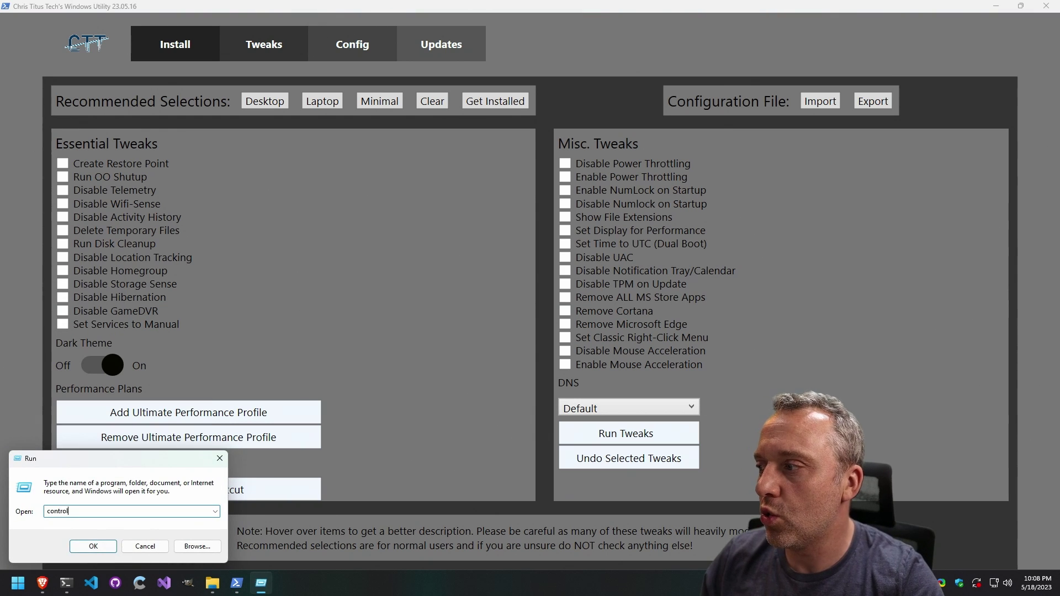
key(Return)
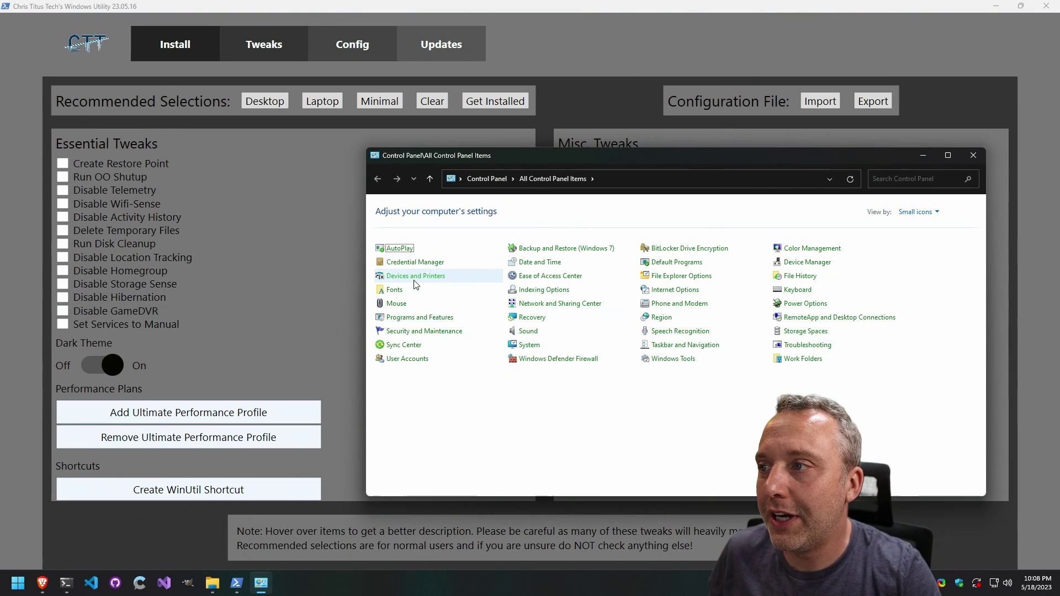
click(822, 303)
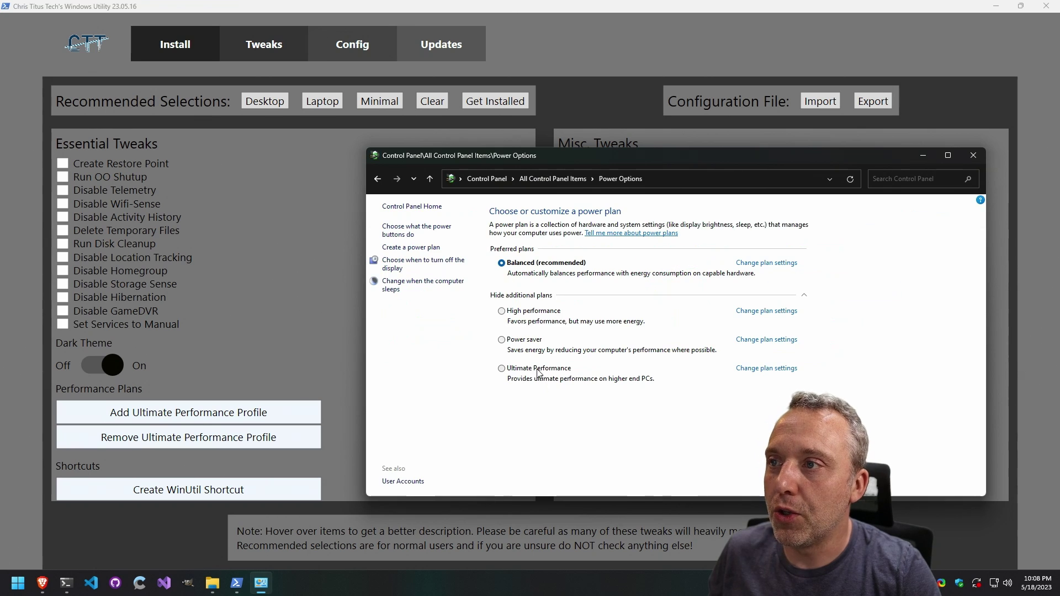
click(539, 370)
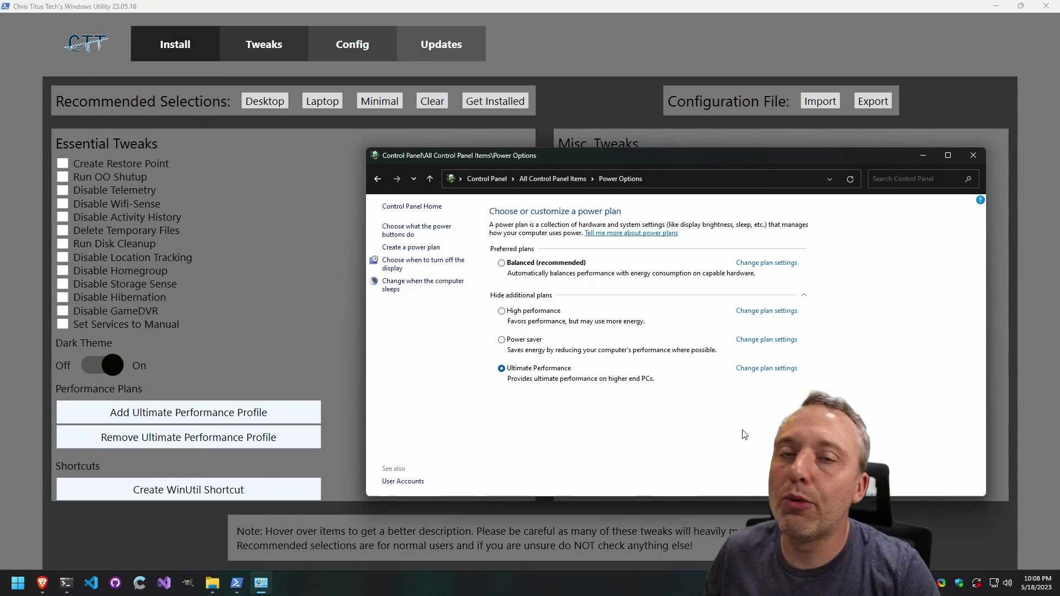
click(511, 311)
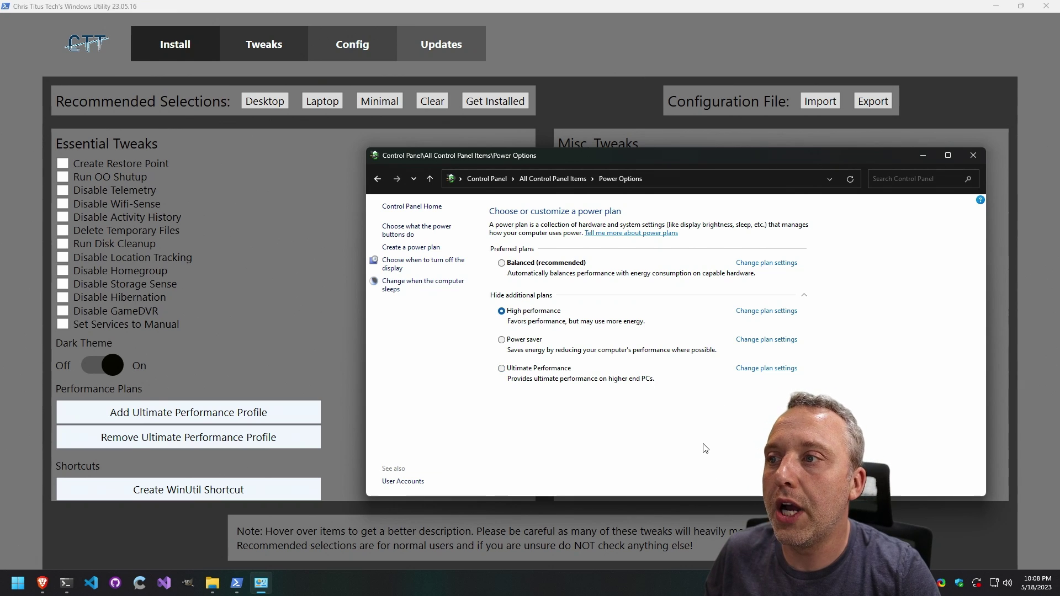
click(166, 436)
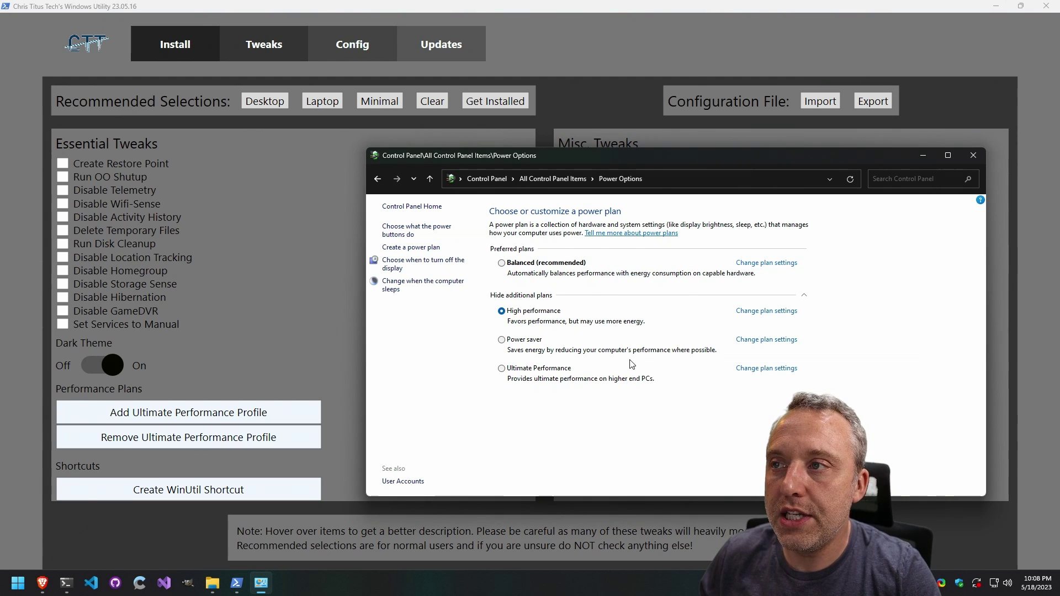
- Re-add the Ultimate Performance plan, make it the active power plan, and close Power Options
click(558, 180)
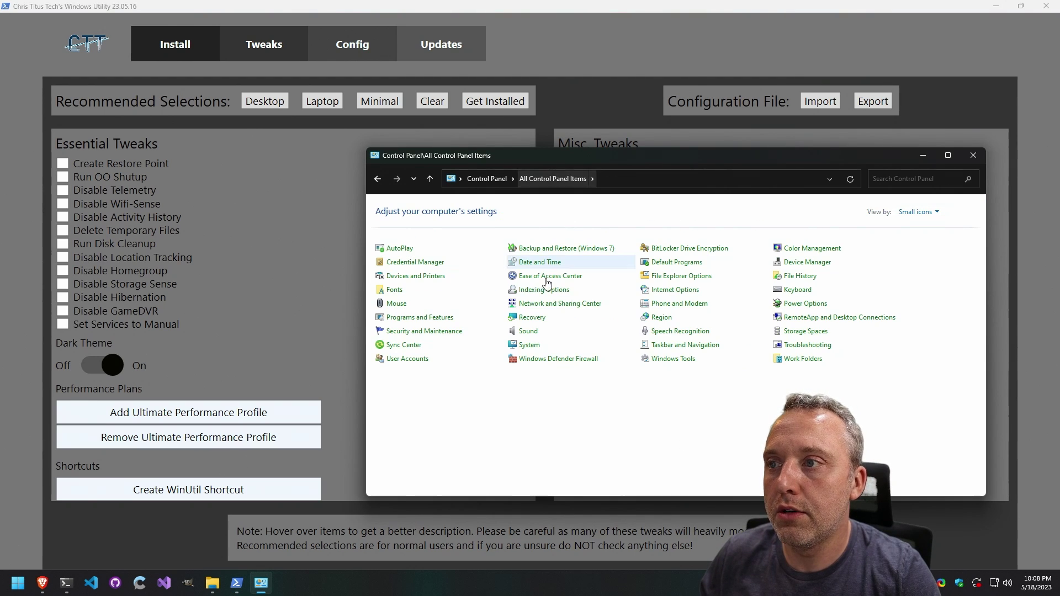
click(802, 305)
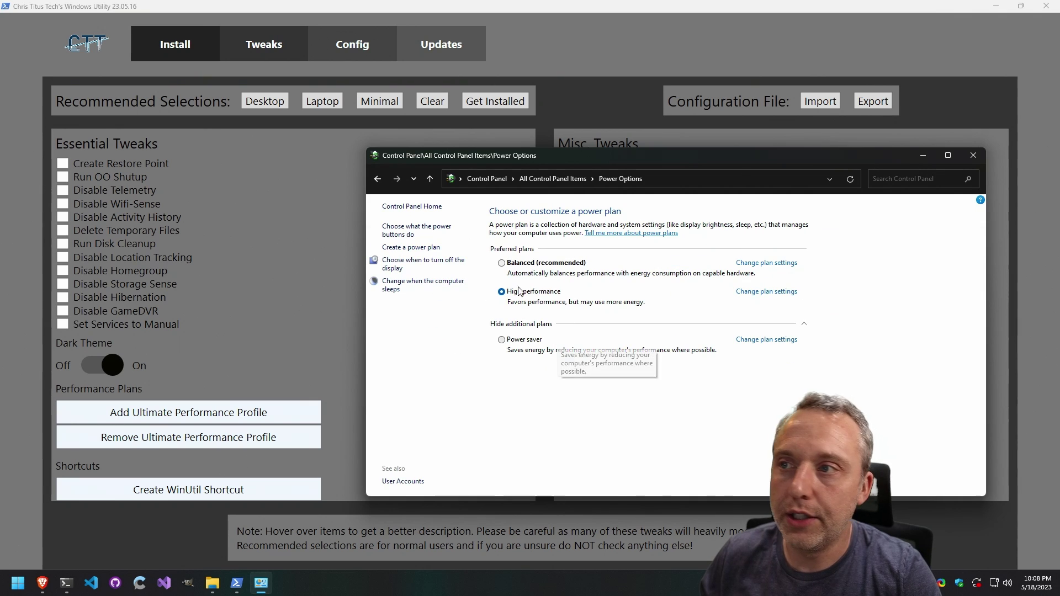
click(233, 412)
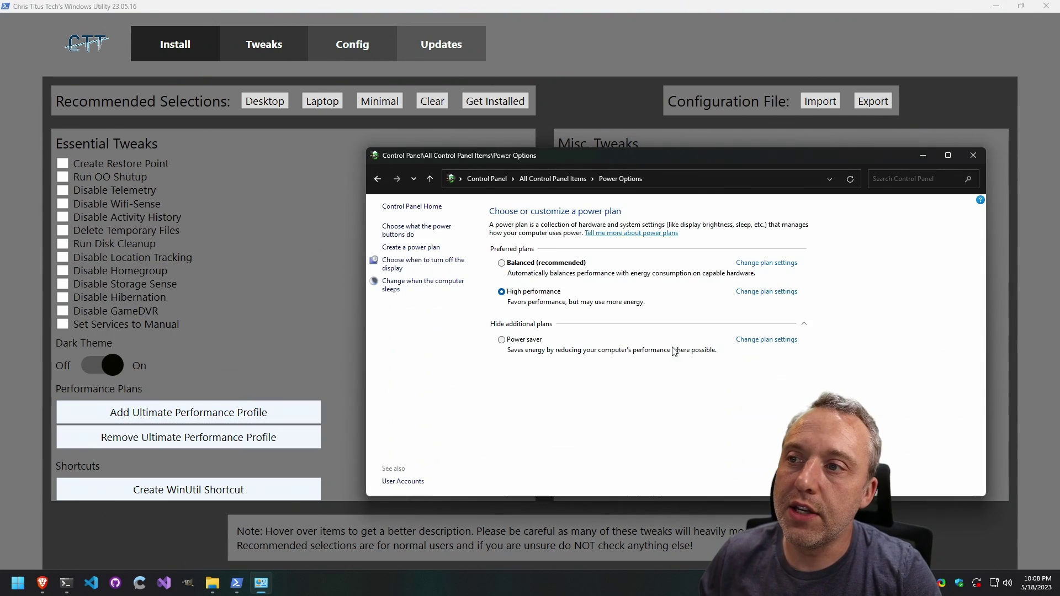
click(562, 179)
click(784, 304)
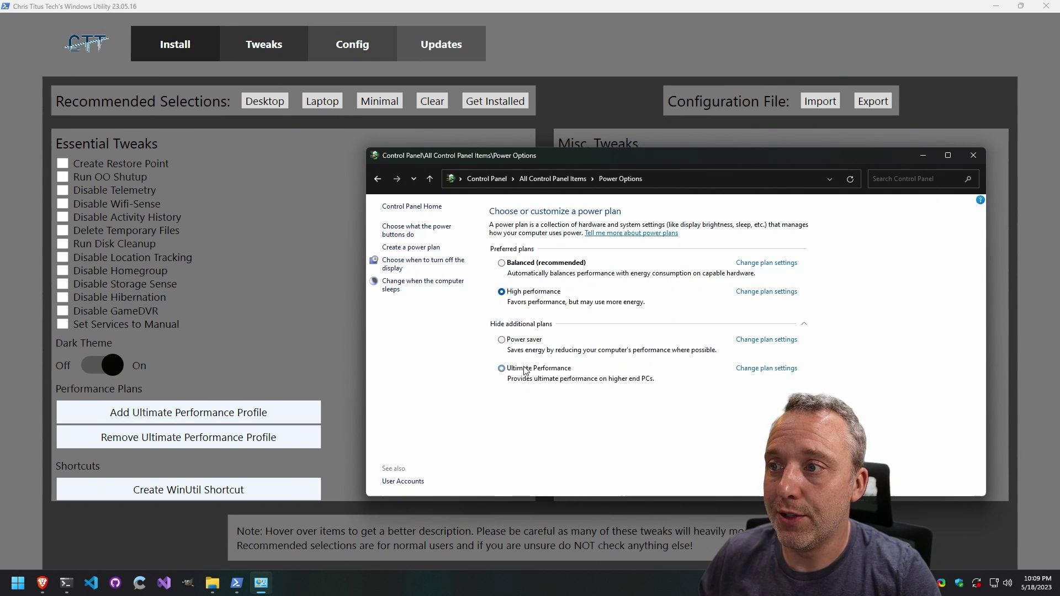
click(524, 369)
click(973, 155)
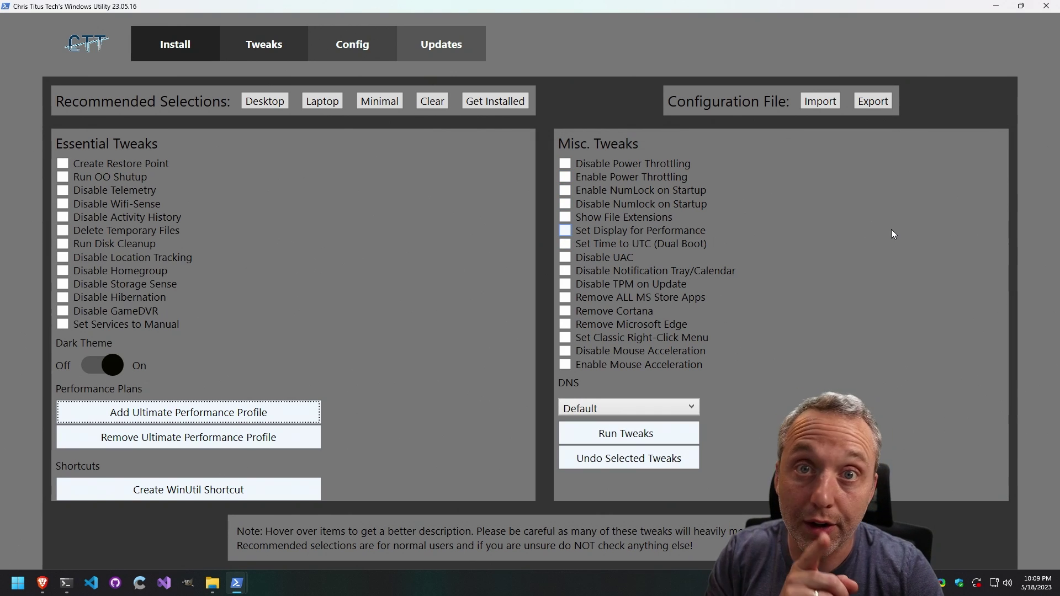
- Tick Set Services to Manual under Essential Tweaks and begin creating a WinUtil desktop shortcut
mouse_move(395, 338)
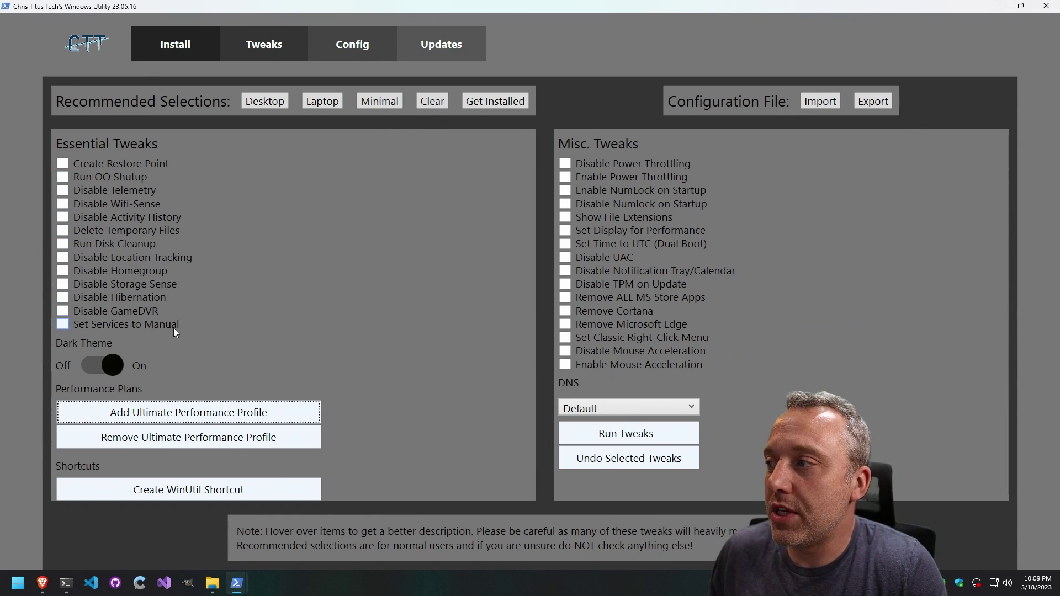
mouse_move(148, 305)
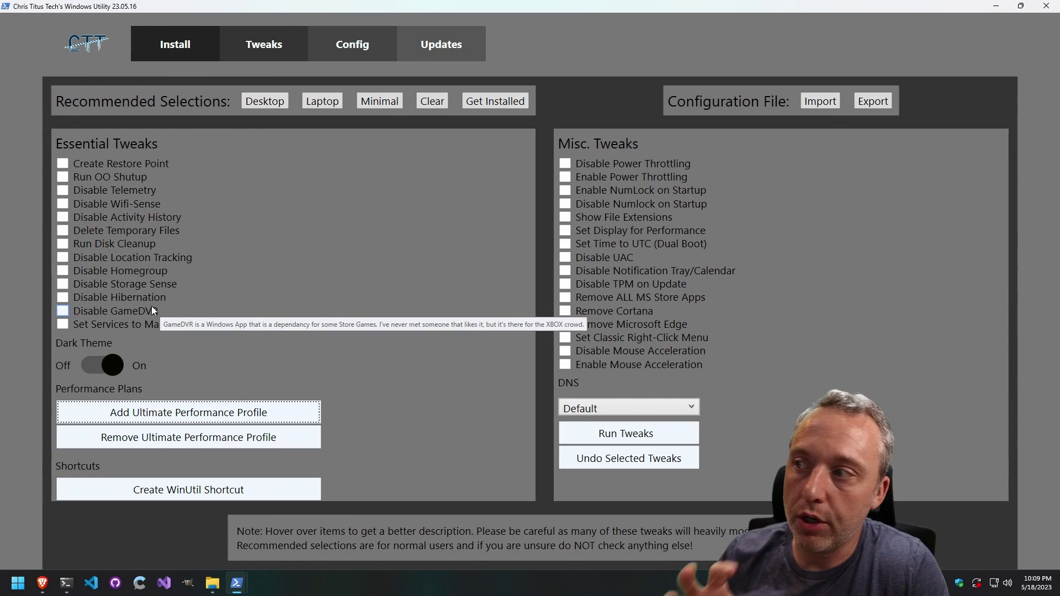
click(136, 325)
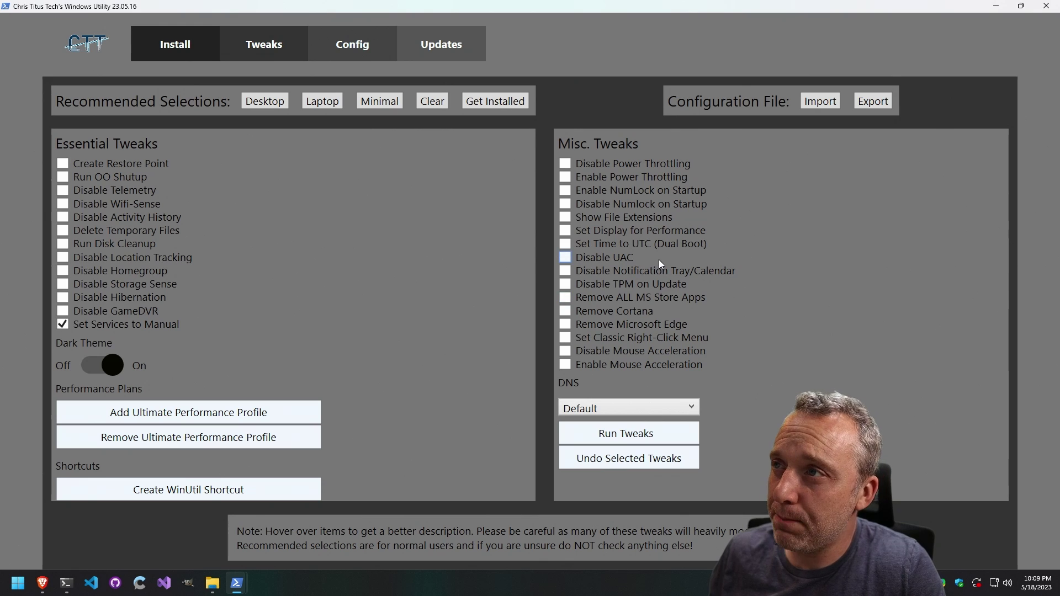
mouse_move(641, 324)
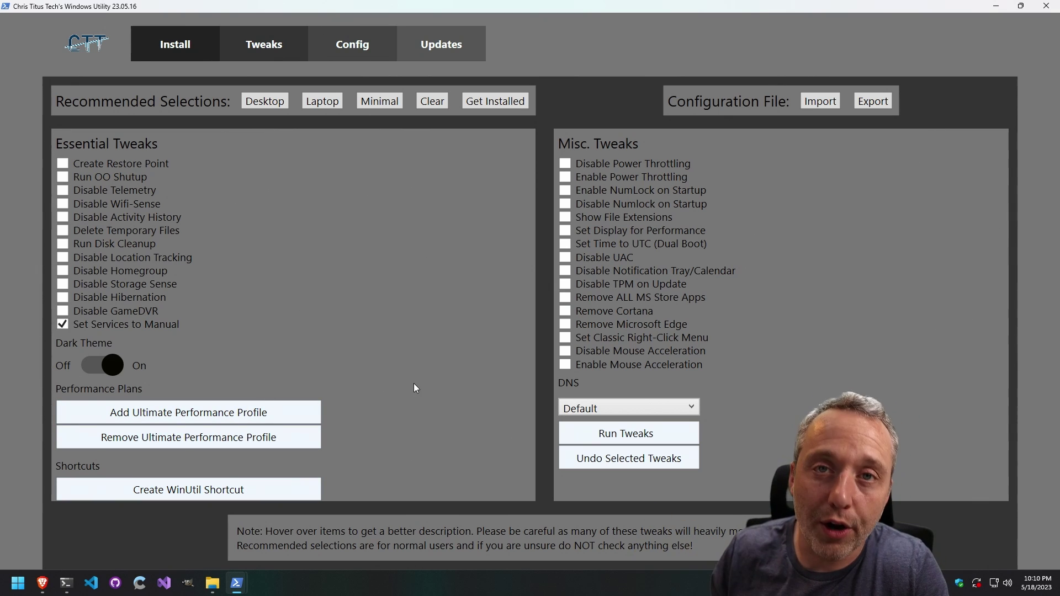
click(199, 492)
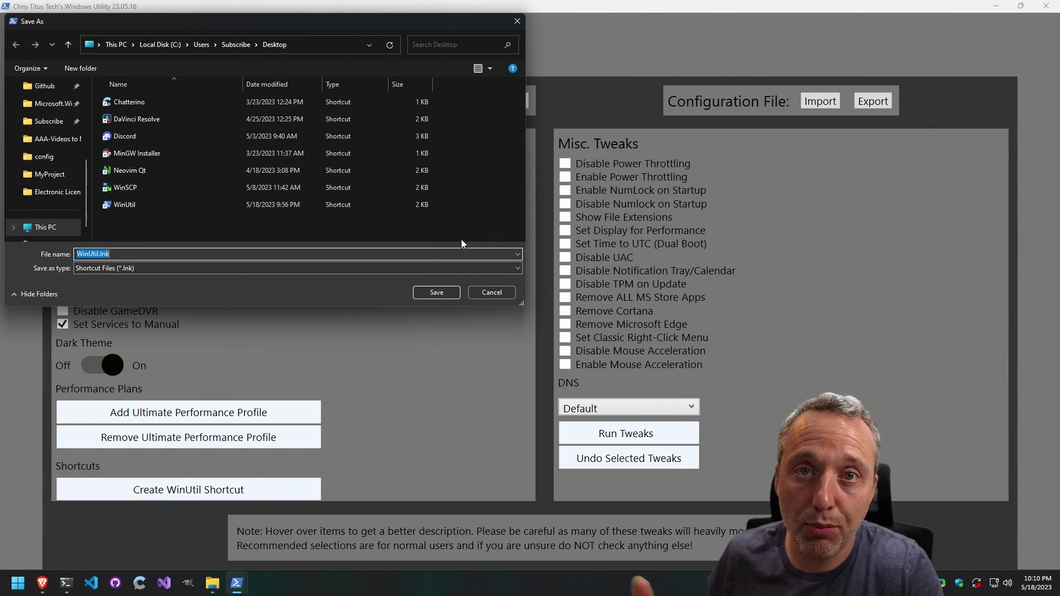
click(495, 292)
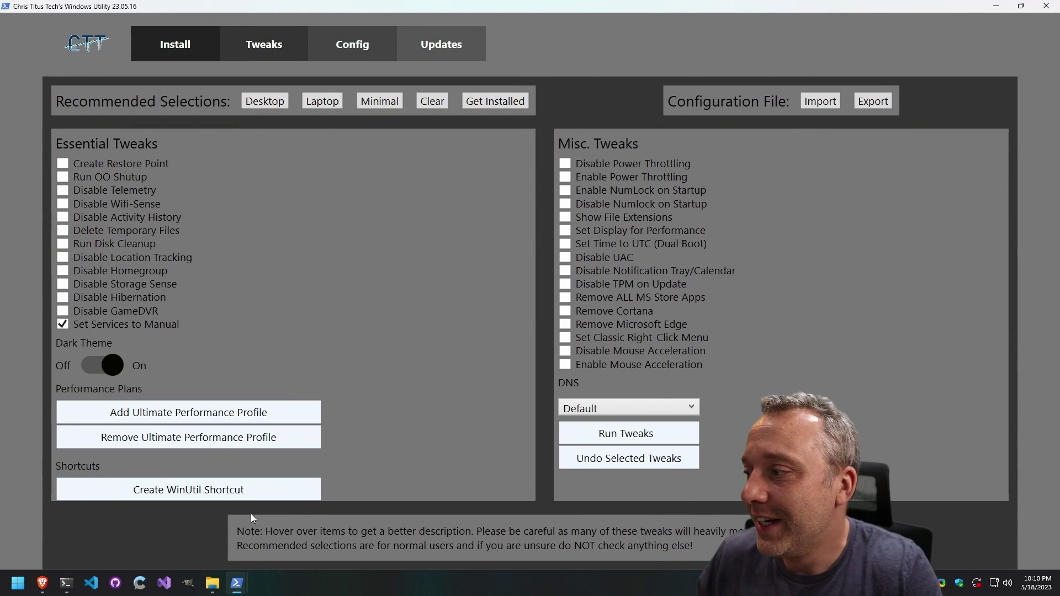
click(206, 592)
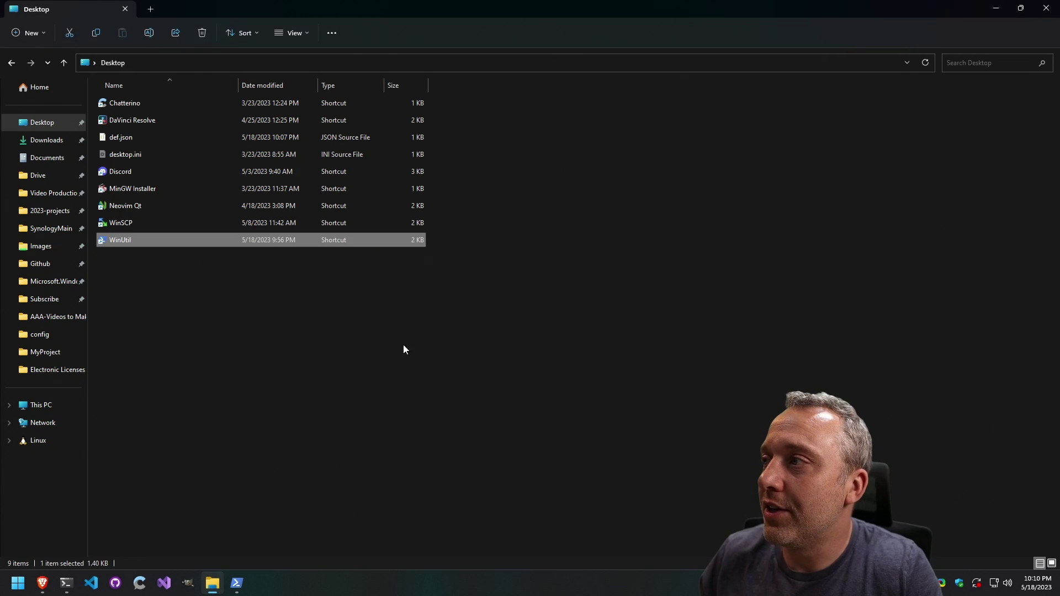
double_click(116, 240)
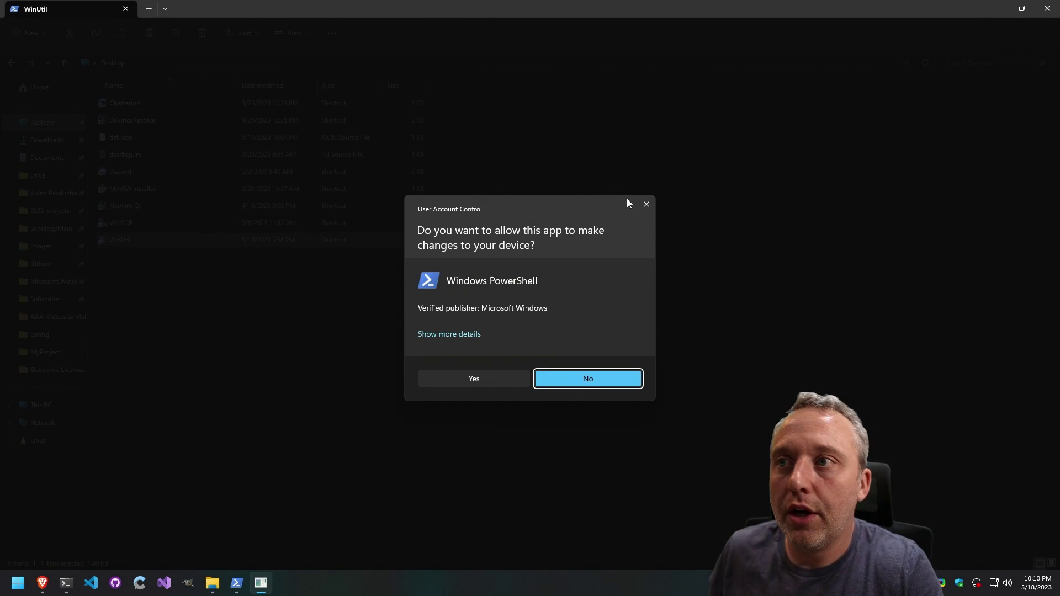
click(646, 205)
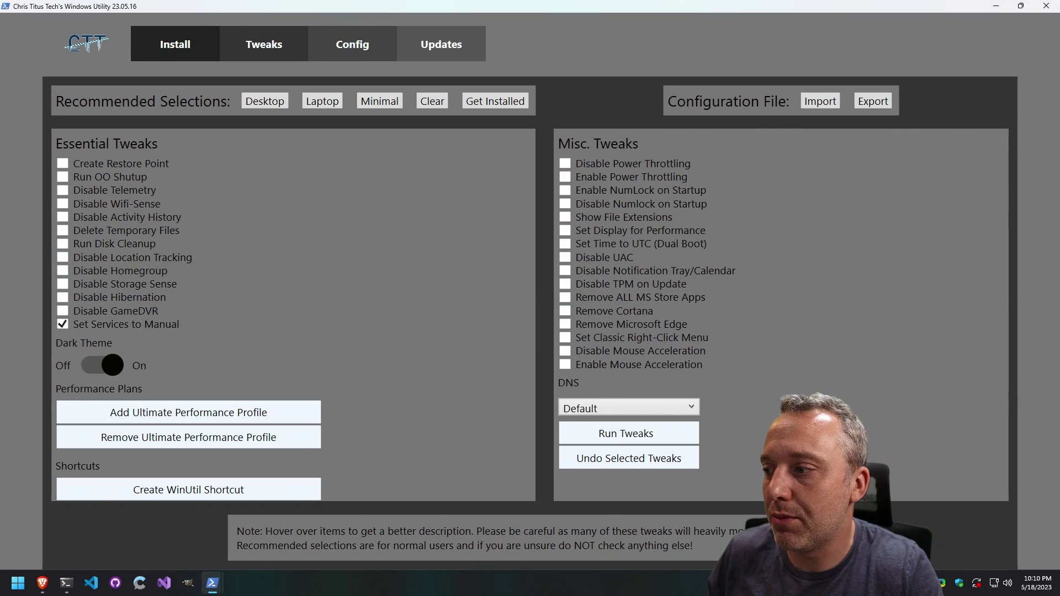
mouse_move(214, 587)
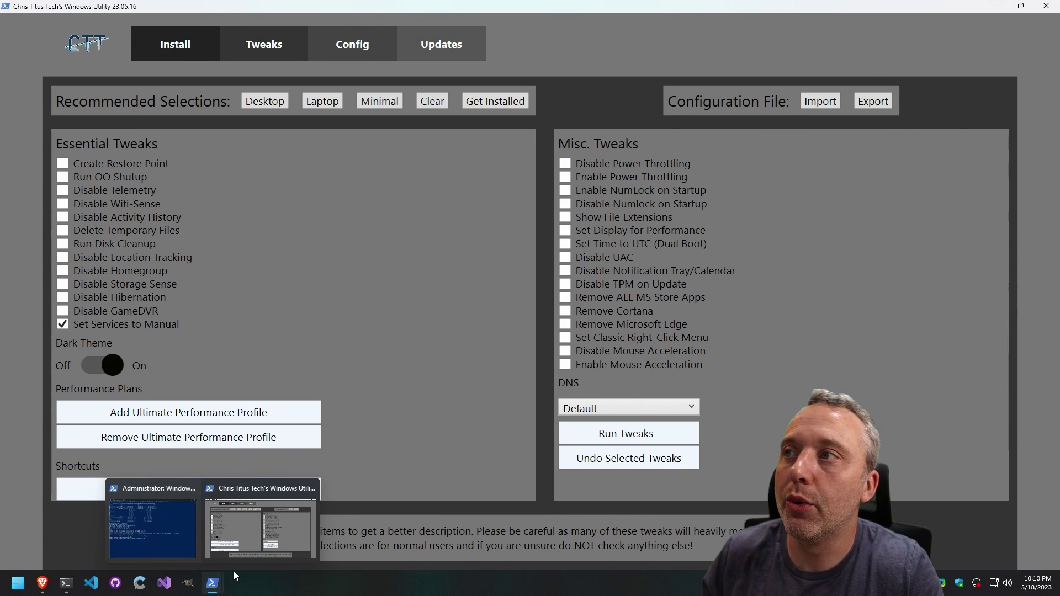
click(369, 37)
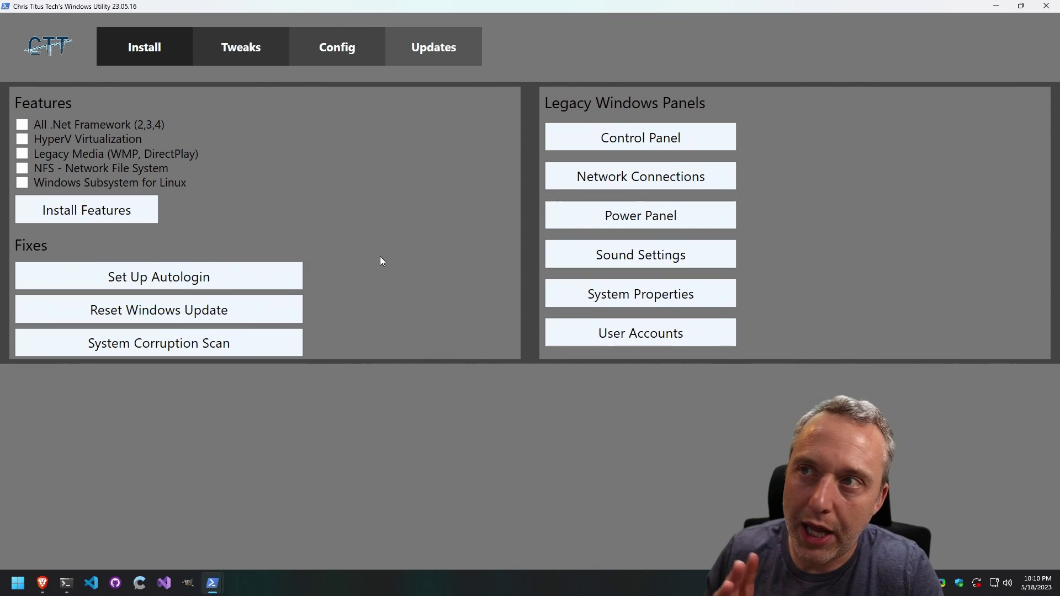
- Switch to the Updates page listing Default, Security (Recommended) and Disable ALL Updates
click(428, 41)
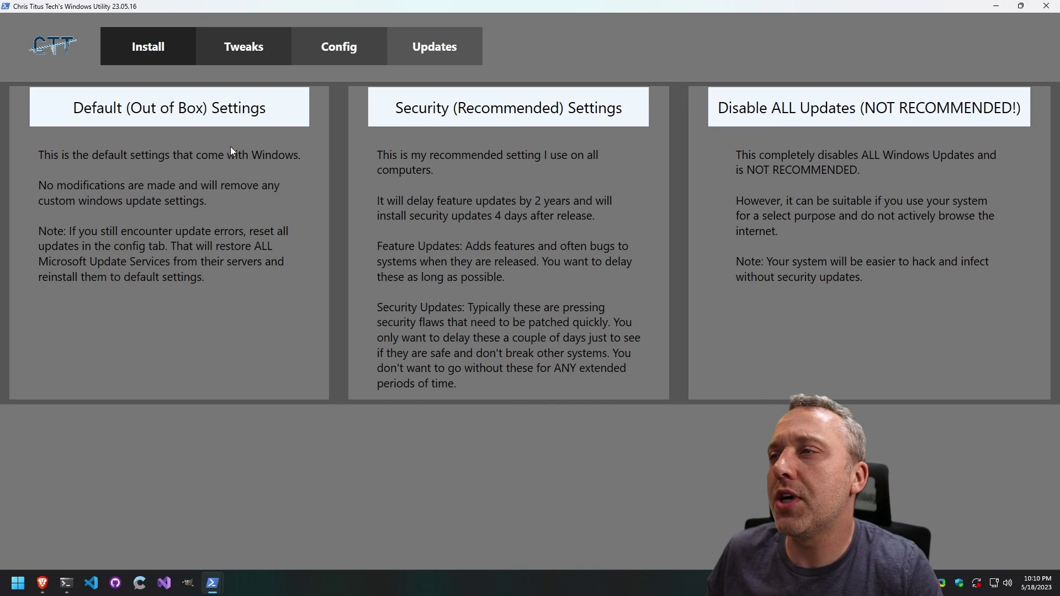
- Apply Security (Recommended) update settings, briefly trying Default, then close WinUtil
double_click(475, 4)
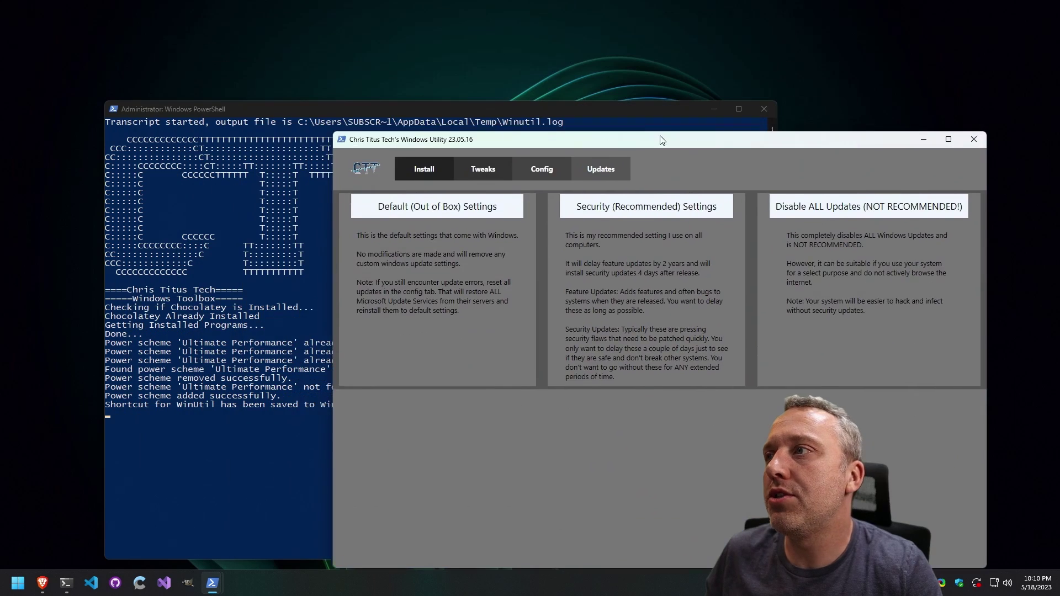
click(673, 142)
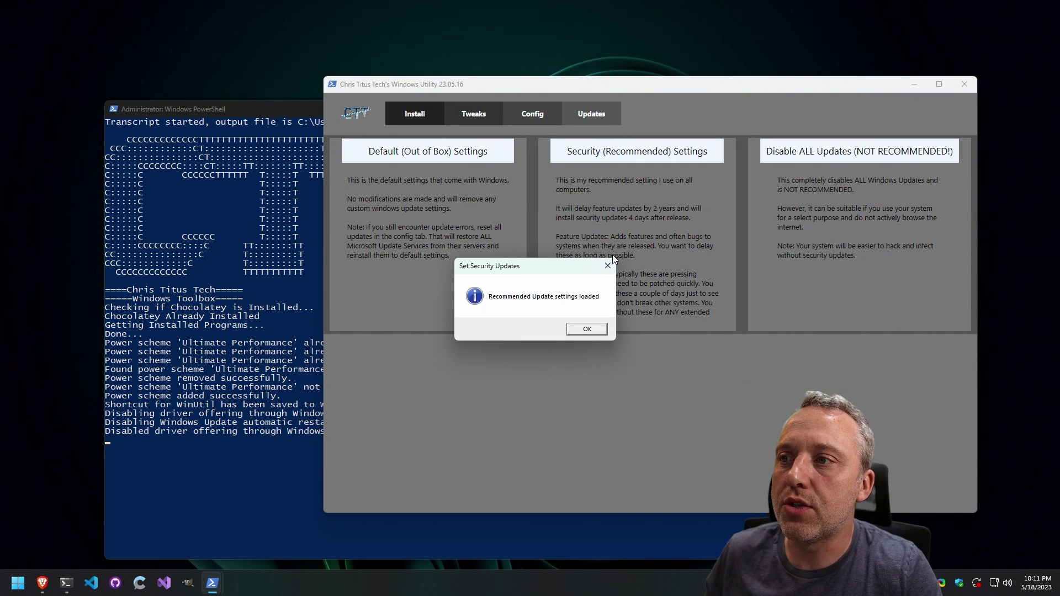
click(585, 330)
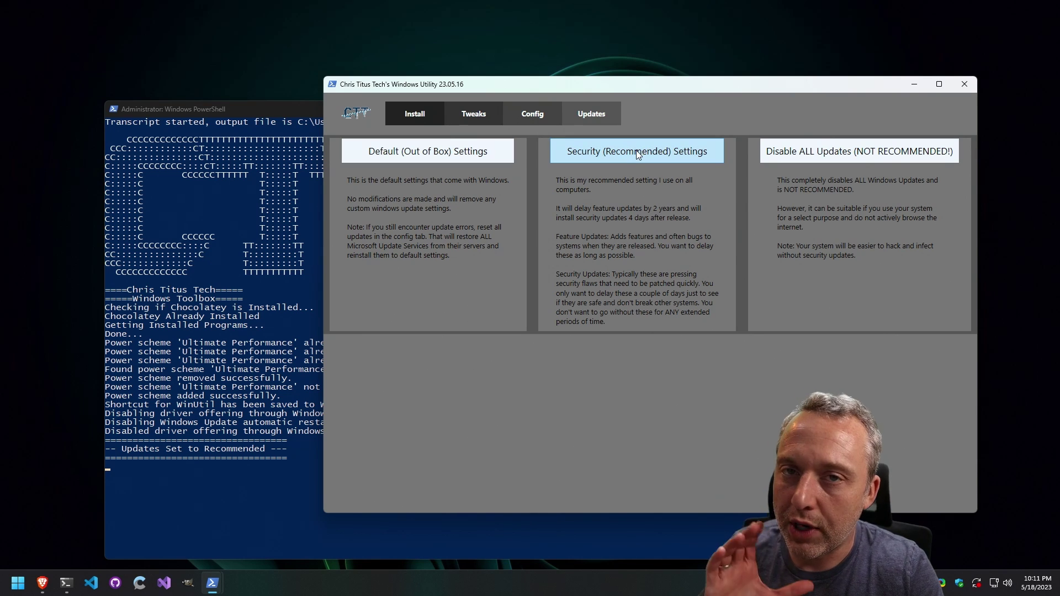
click(409, 155)
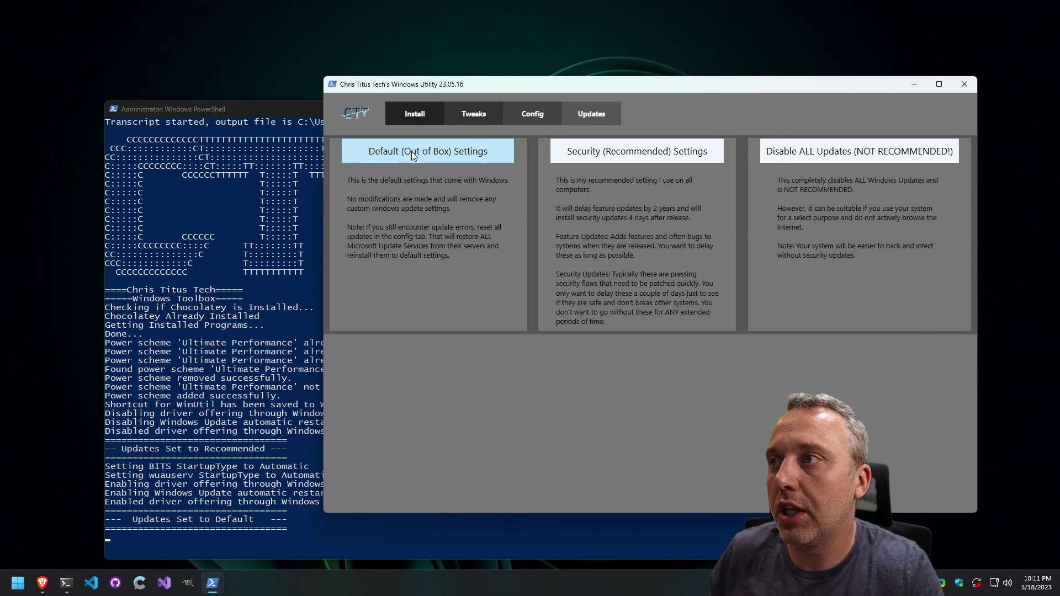
click(618, 159)
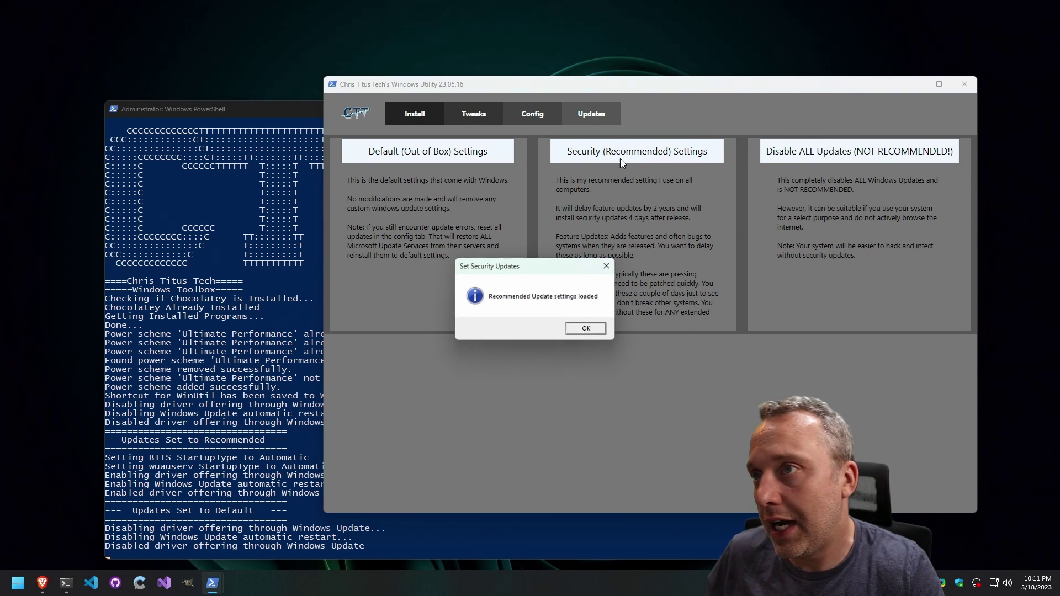
click(586, 328)
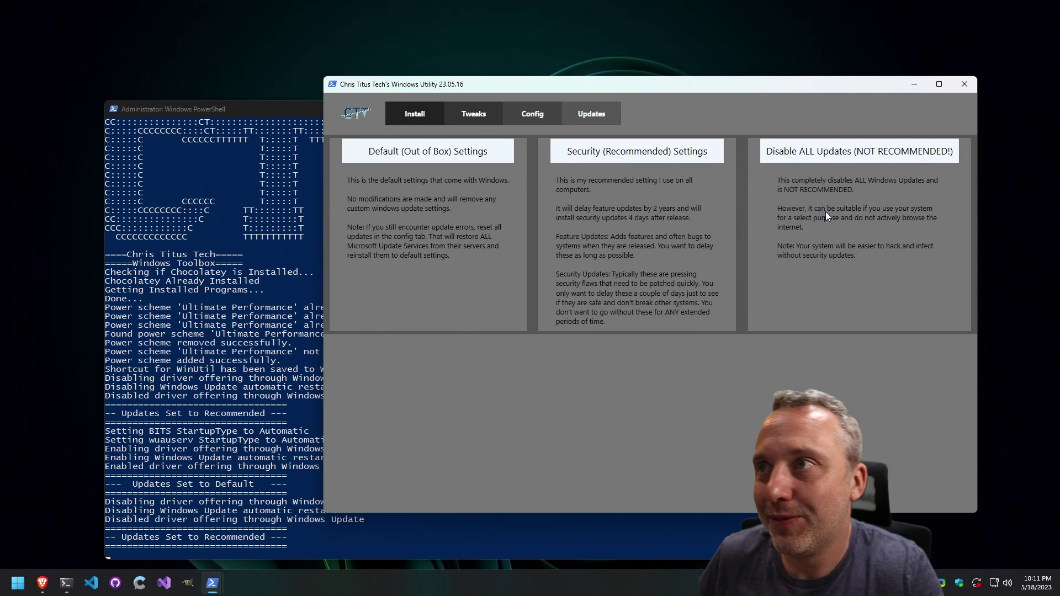
click(970, 90)
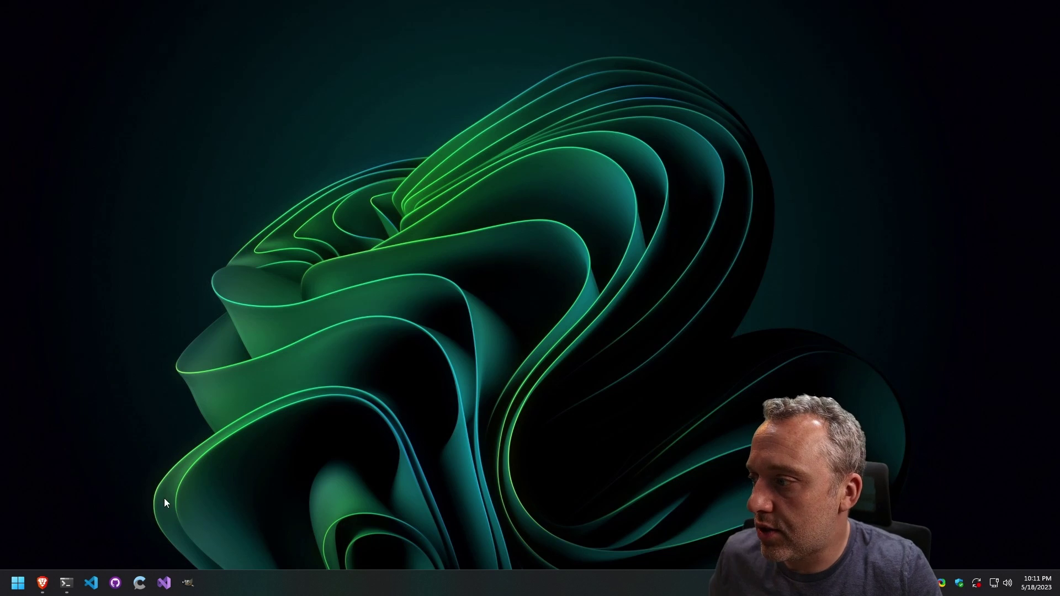
- Return to the update blog post in Brave and open the winutil main-branch commits page
click(42, 583)
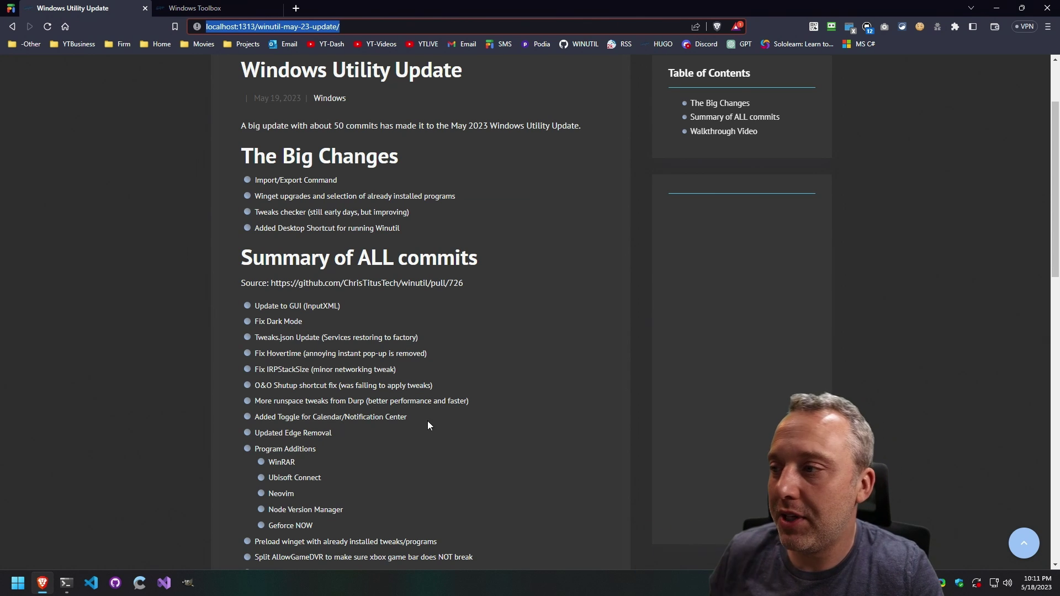
scroll(415, 386, down, 1)
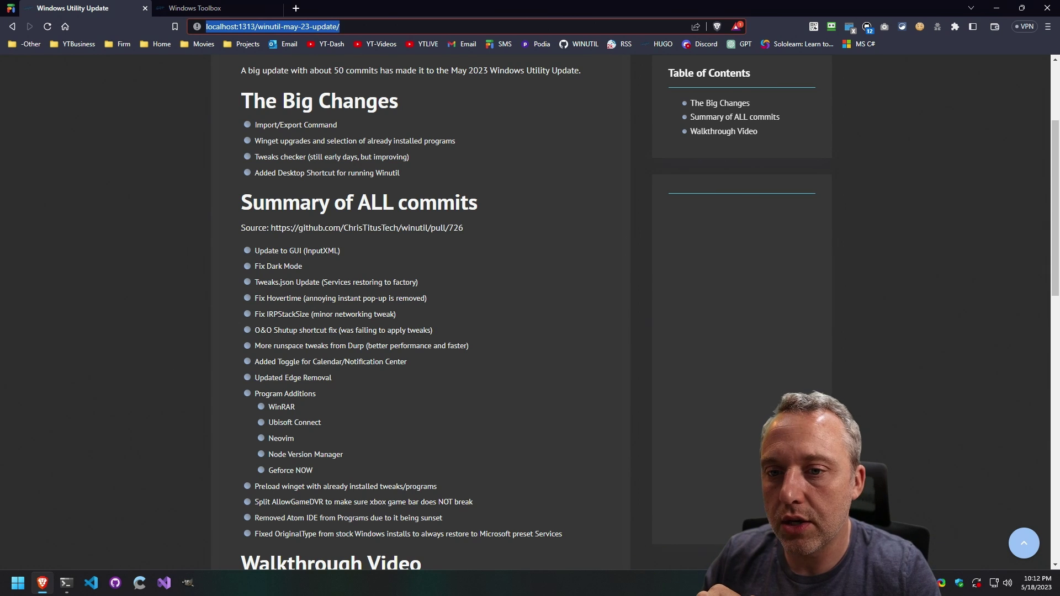
click(1040, 584)
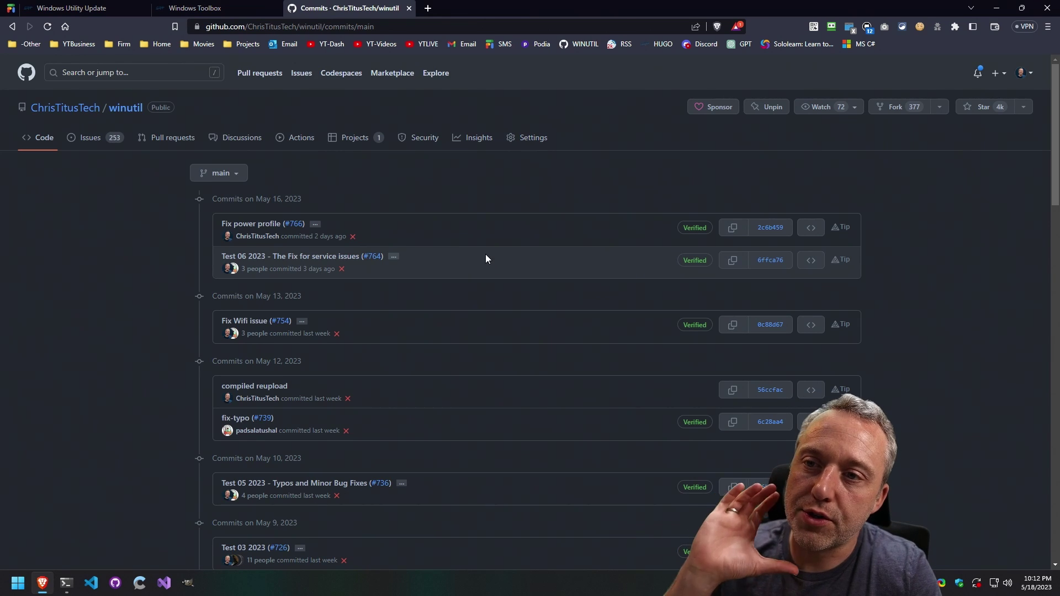
- Scroll the winutil commit history and open the Test 03 2023 pull request #726
scroll(485, 246, down, 1)
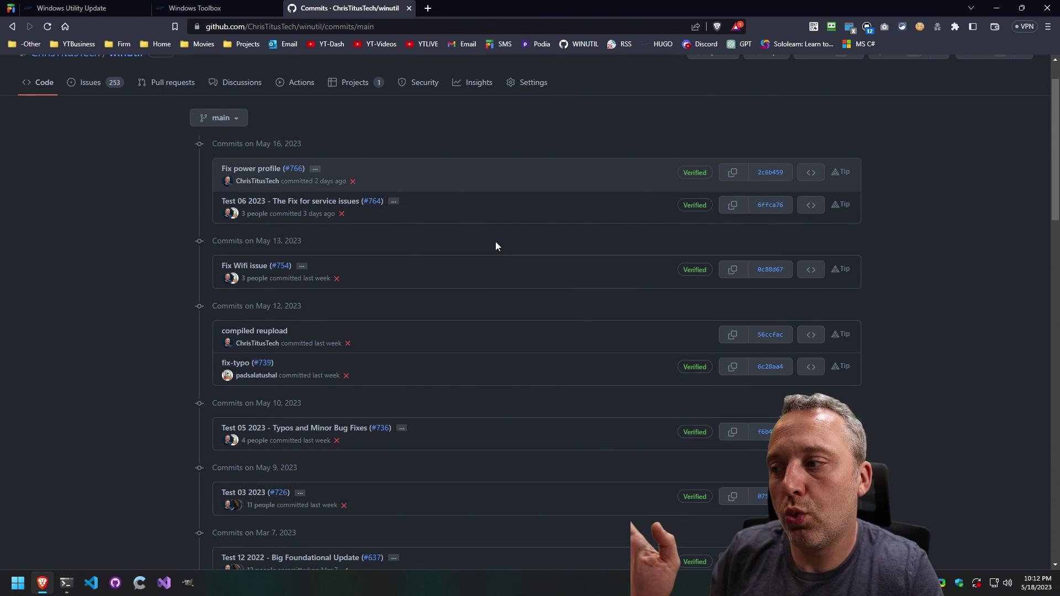
scroll(495, 241, down, 2)
scroll(495, 241, up, 1)
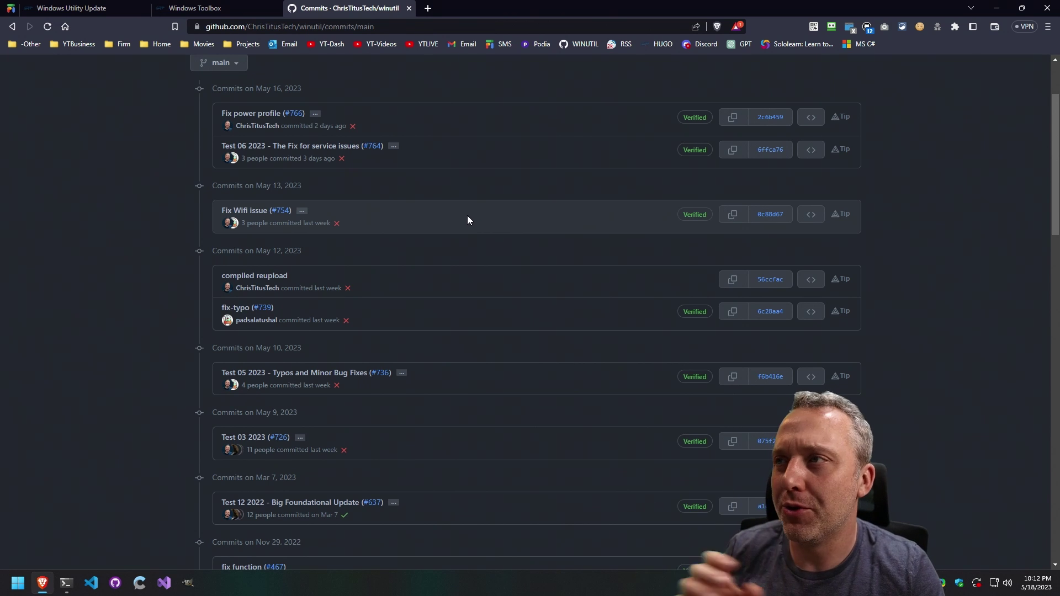
scroll(393, 278, up, 1)
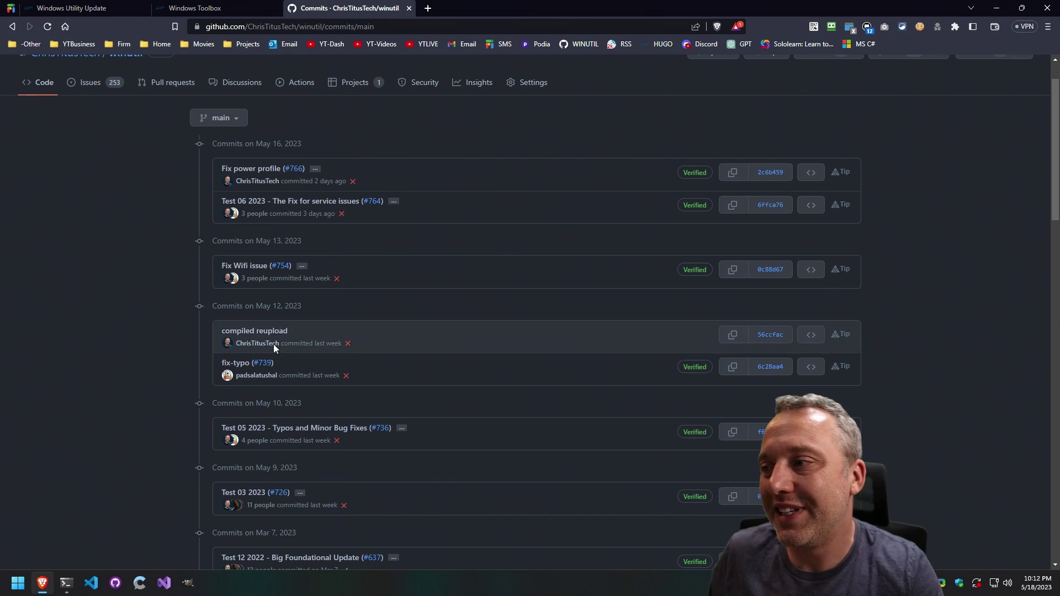
scroll(123, 359, down, 1)
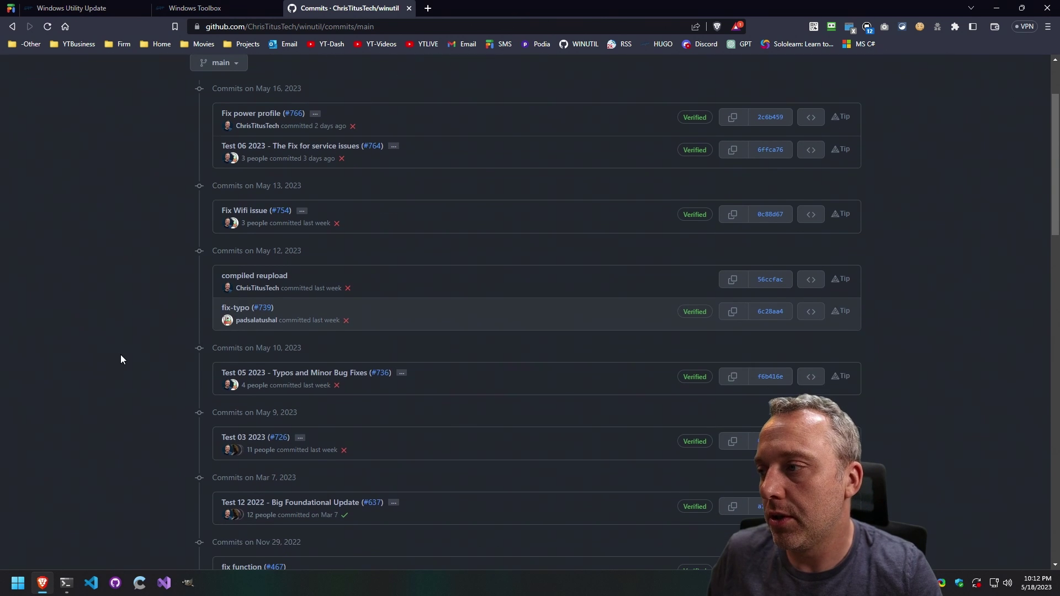
click(280, 440)
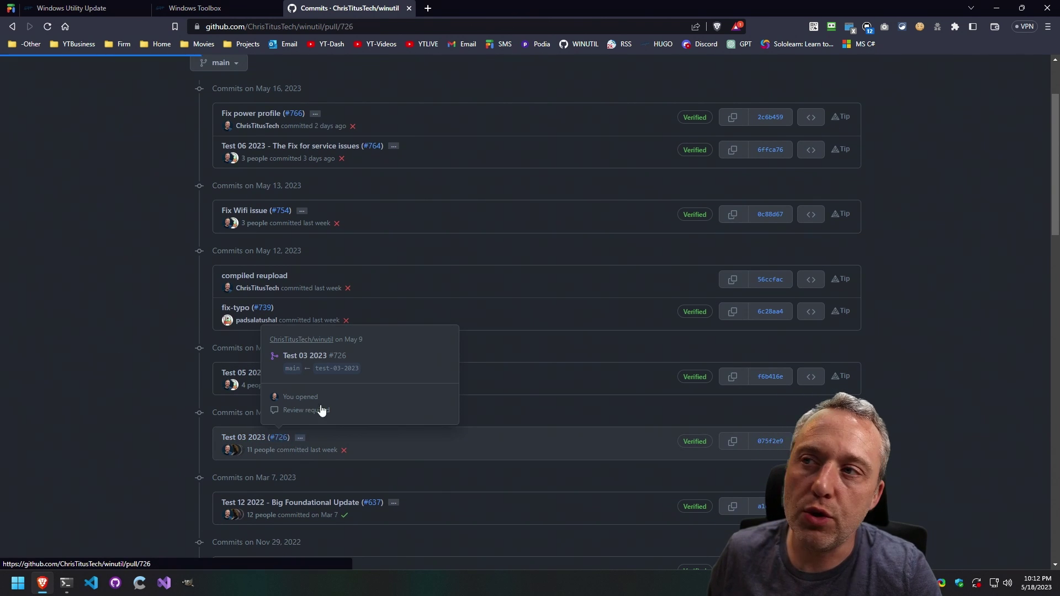
- Scroll through the 47 commits merged in pull request #726, then back to the top
scroll(109, 329, down, 4)
scroll(110, 324, down, 8)
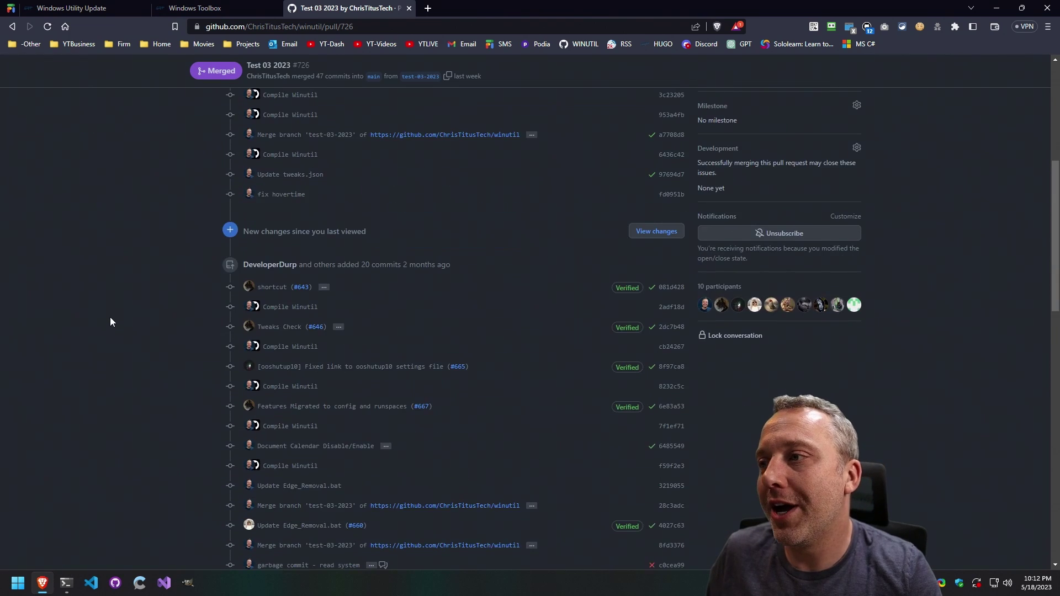
scroll(115, 316, down, 2)
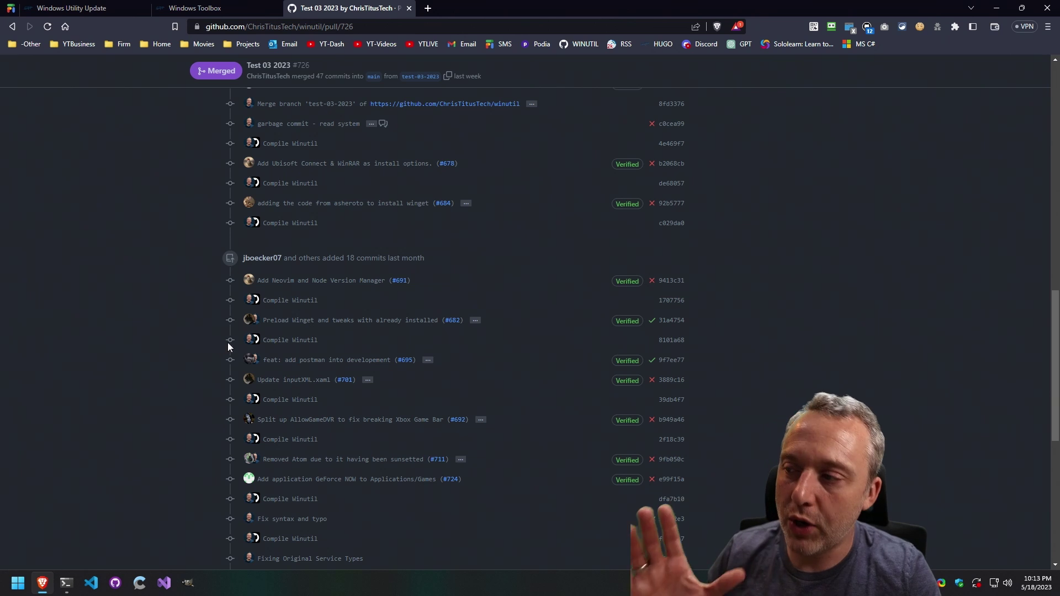
scroll(231, 336, up, 4)
scroll(230, 333, up, 3)
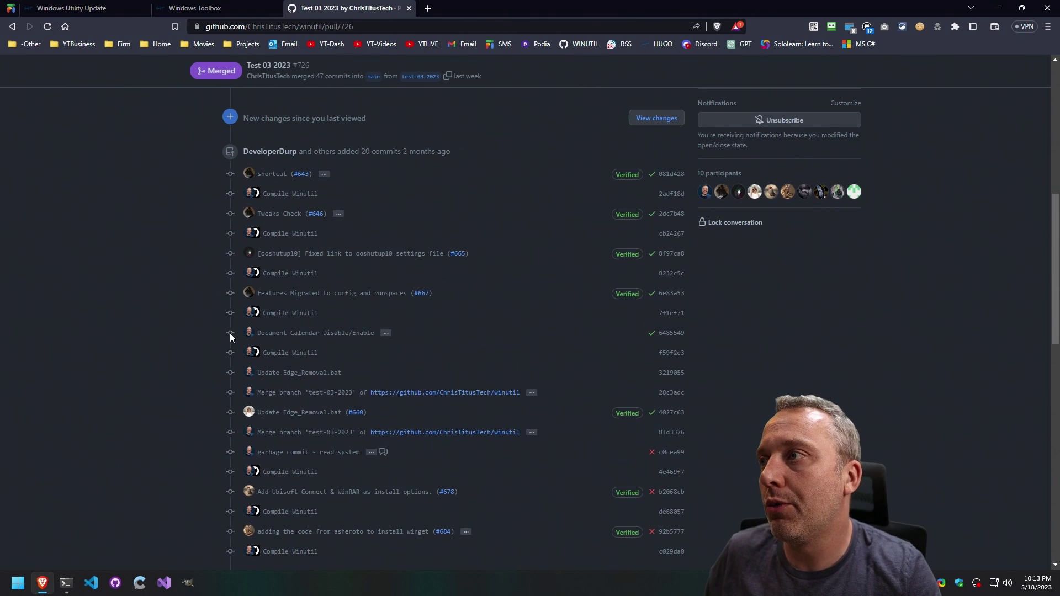
scroll(208, 446, down, 4)
scroll(207, 445, down, 2)
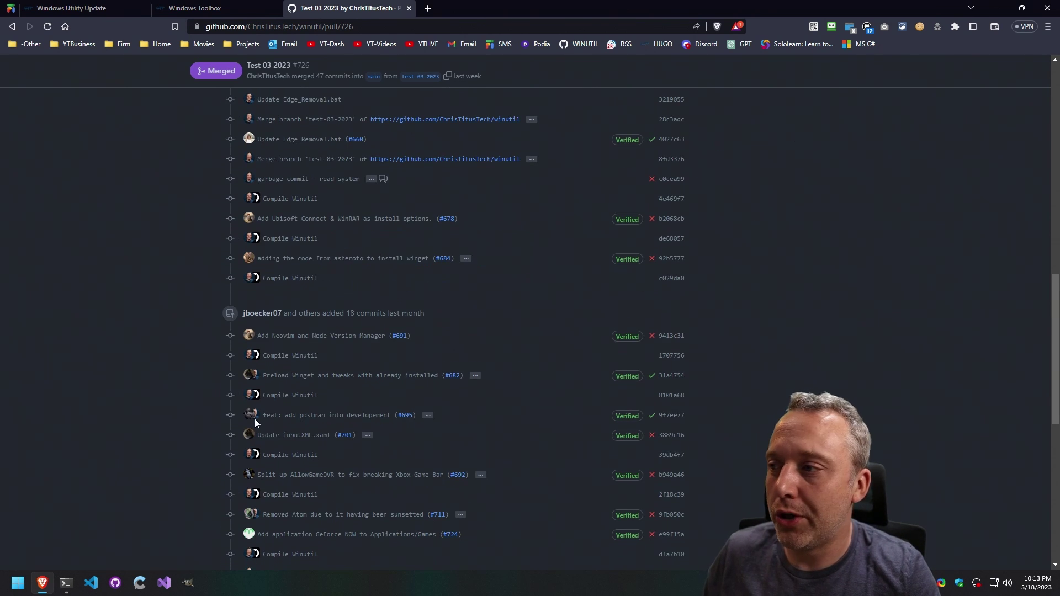
mouse_move(250, 377)
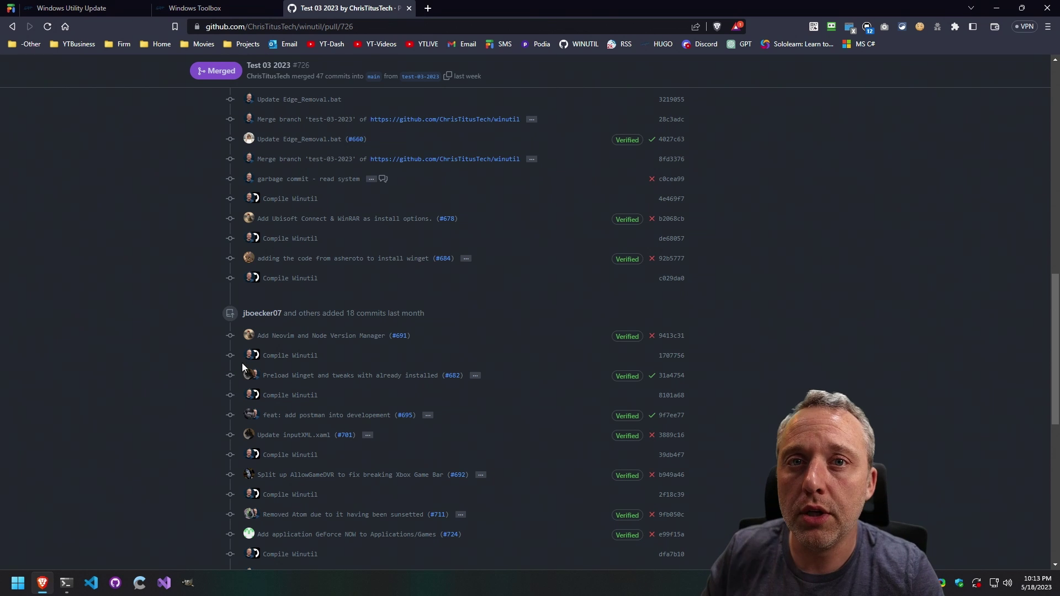
scroll(237, 359, up, 15)
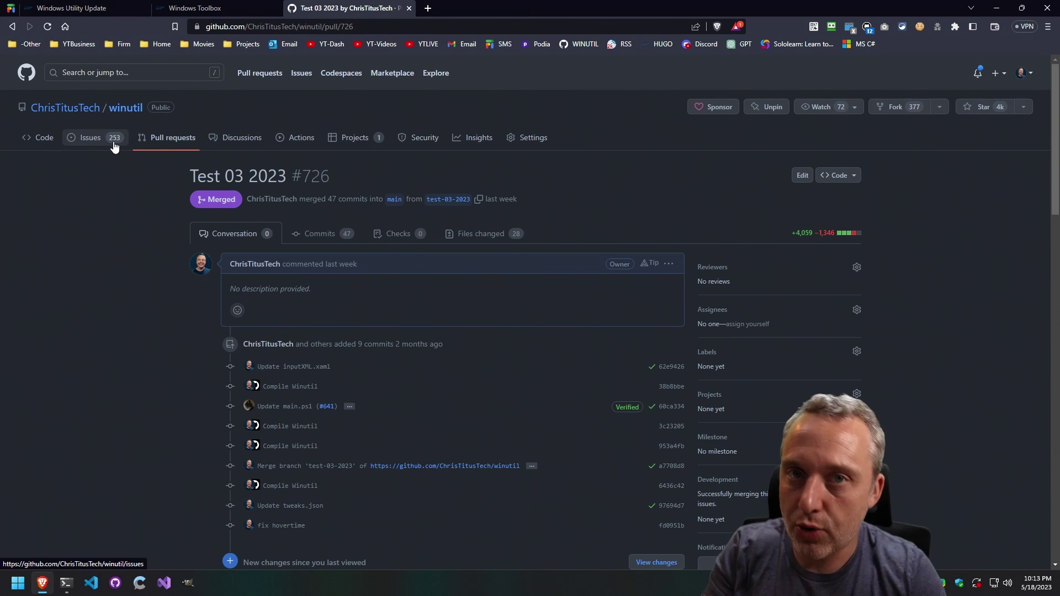
key(alt+Left)
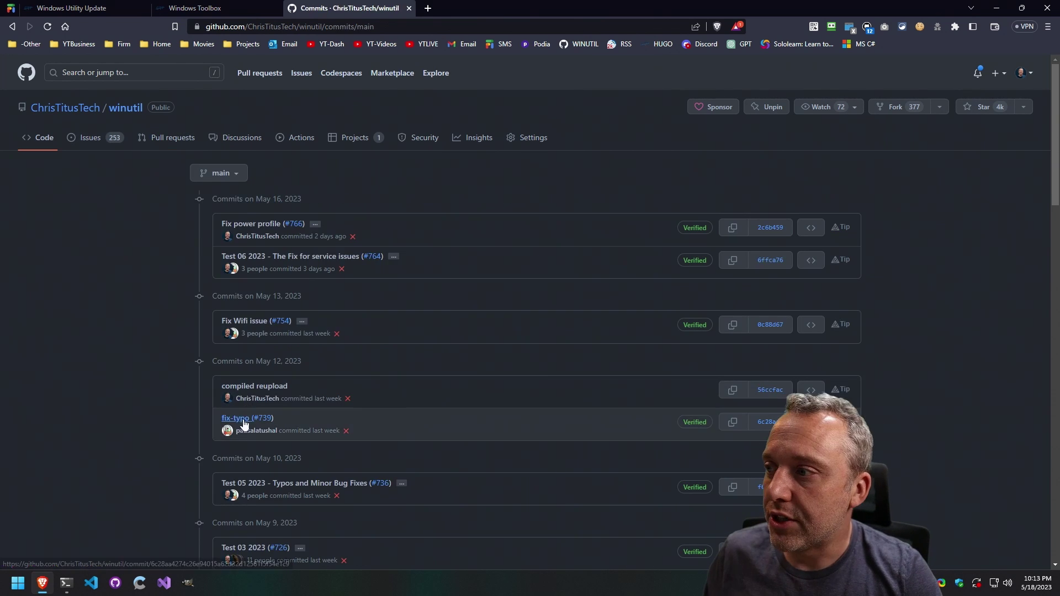
mouse_move(227, 438)
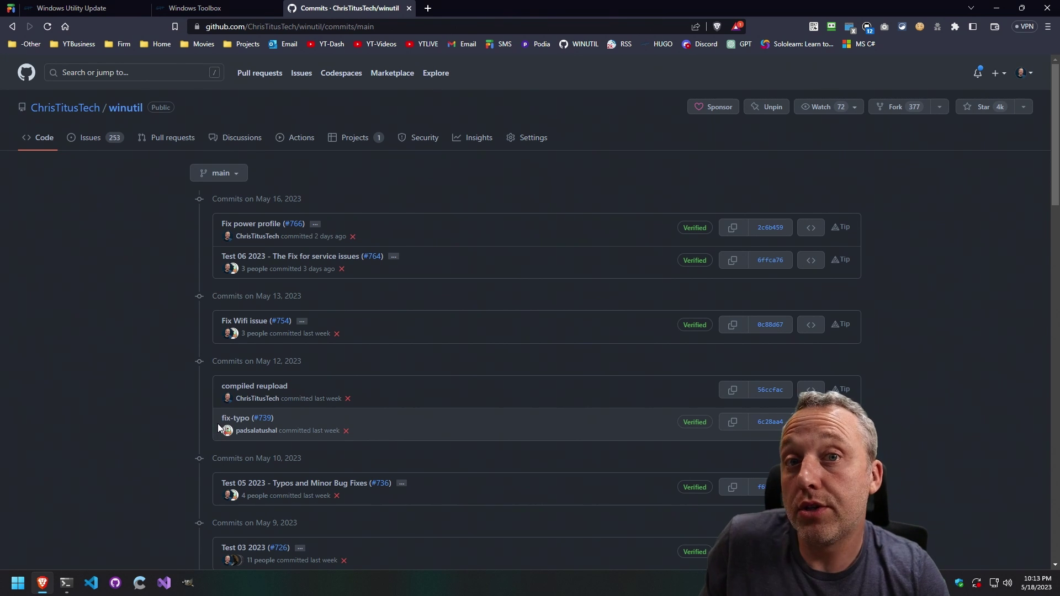
mouse_move(229, 431)
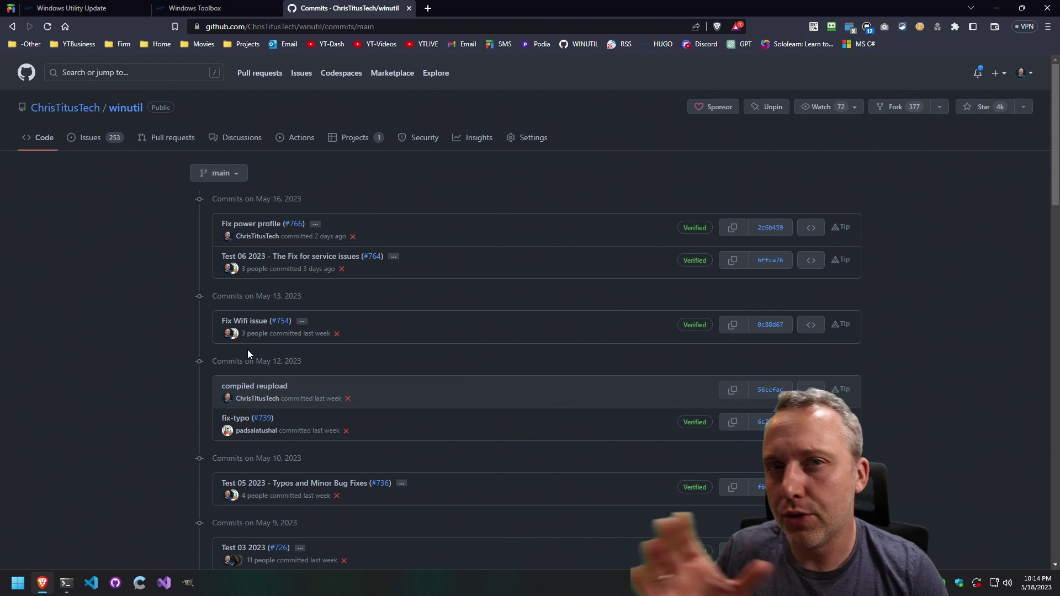
click(937, 27)
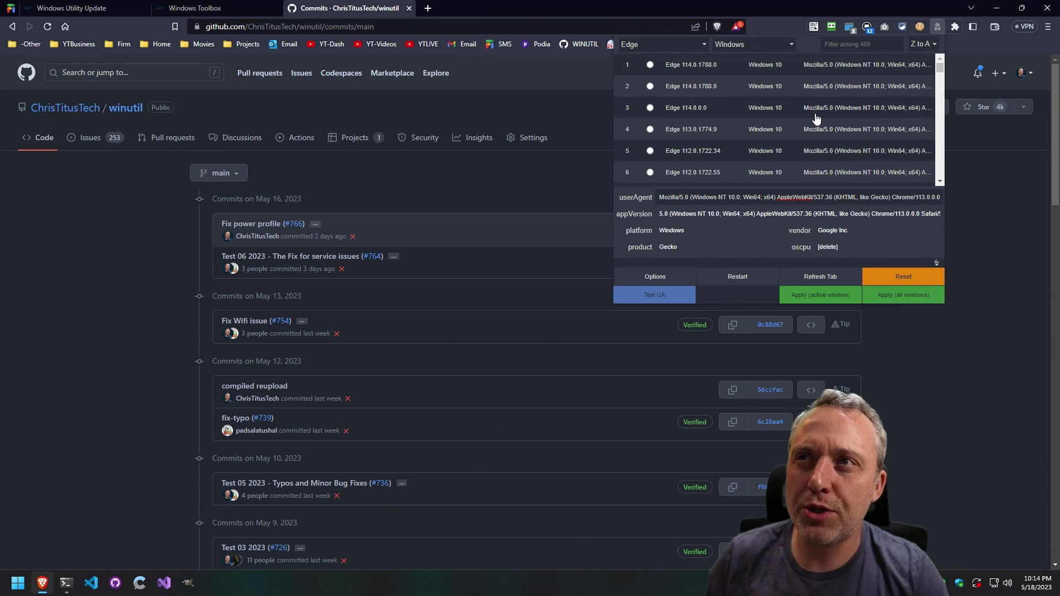
- Apply the Edge 114.0.1788.0 user agent to the window, then load Bing and open its AI Chat
click(650, 64)
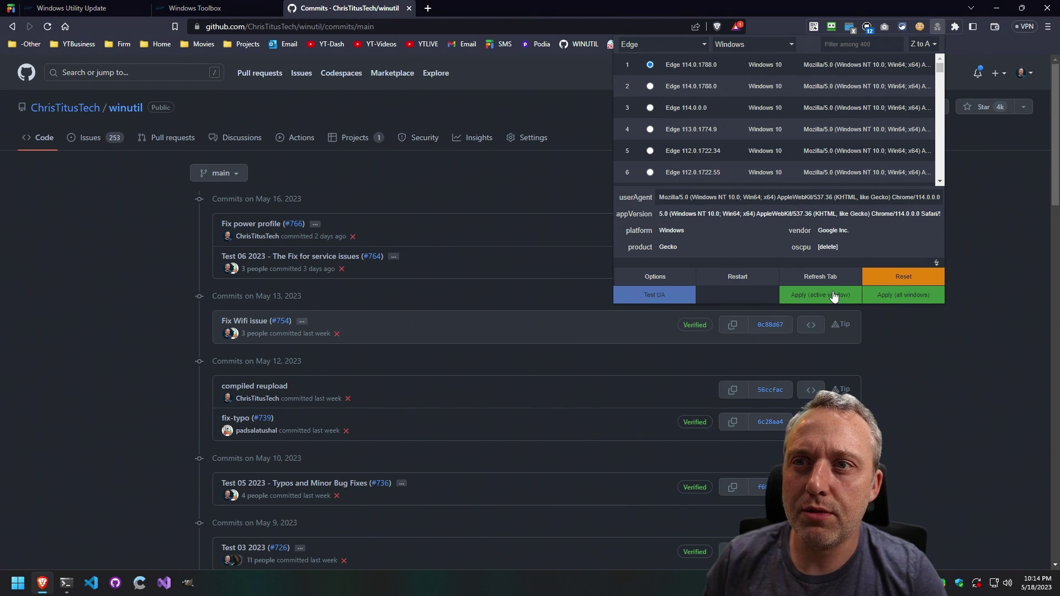
click(826, 297)
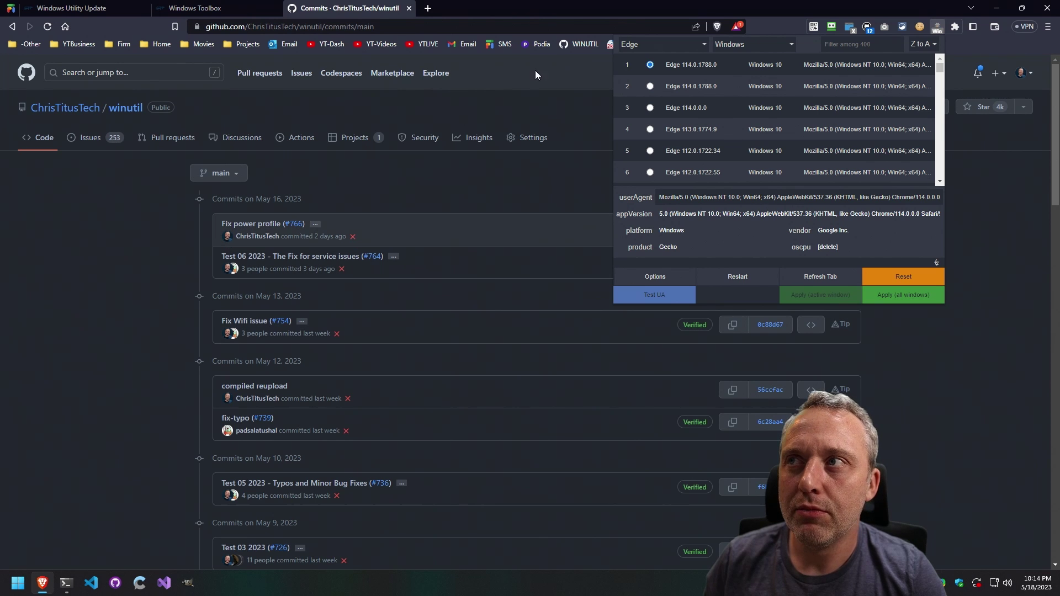
click(401, 27)
text(bing)
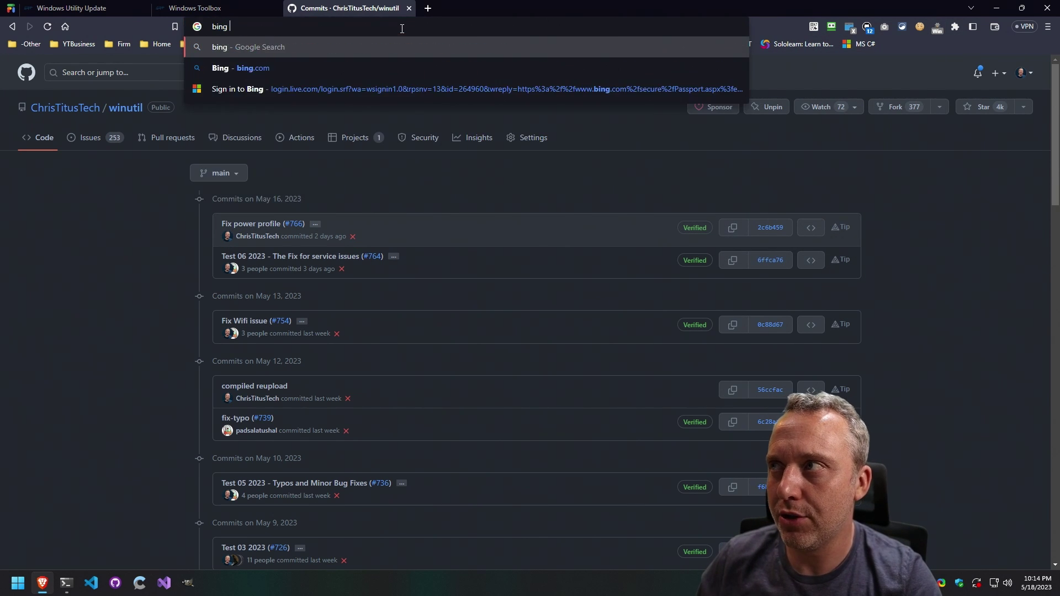
key(Return)
click(251, 69)
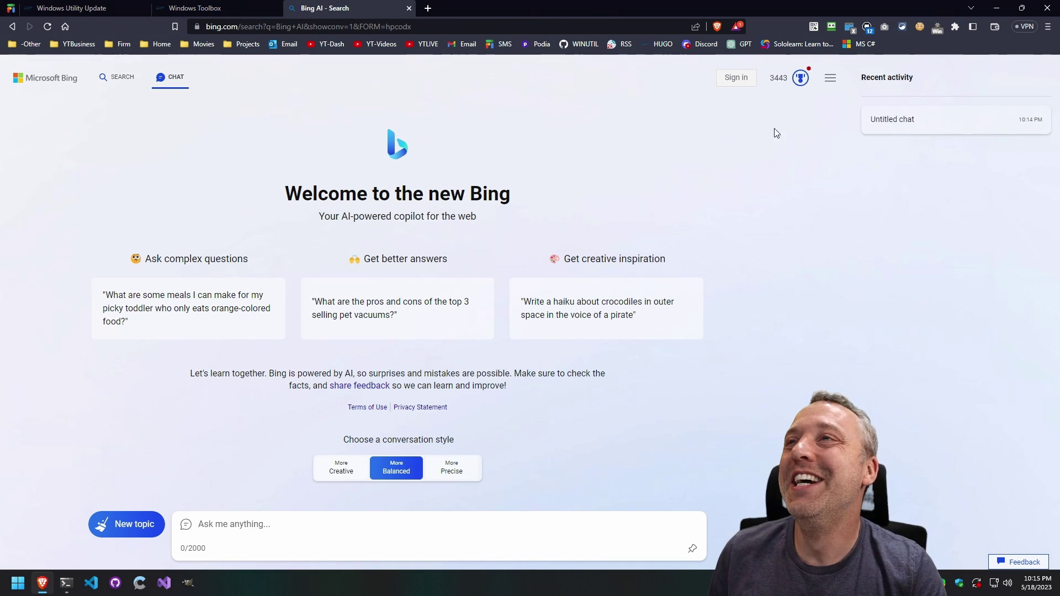
- Close the Bing AI chat tab to return to the CTT Store Windows Toolbox page
click(409, 7)
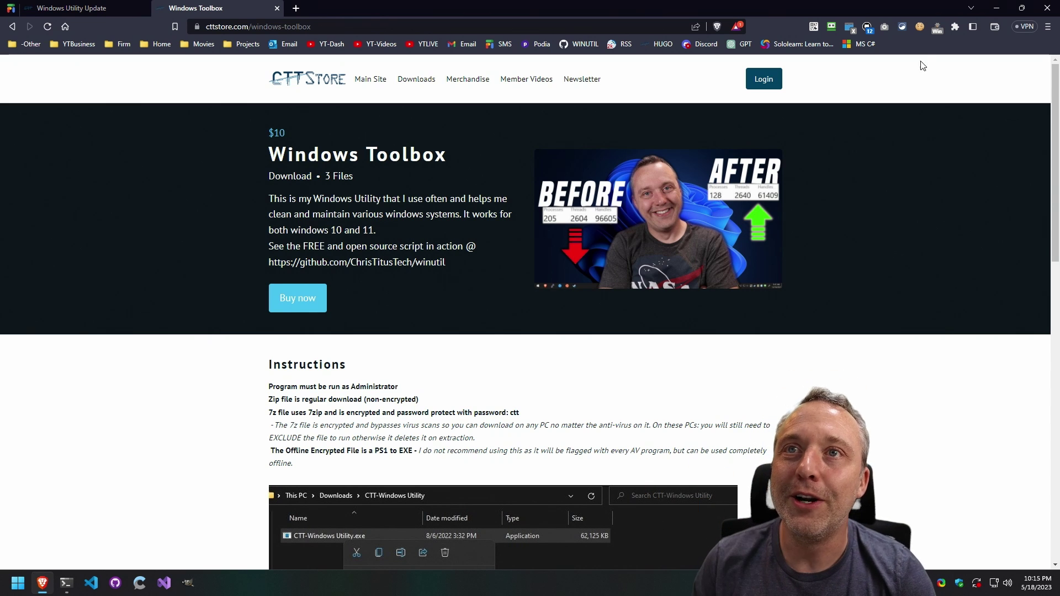
- Close the Brave browser window showing the CTT Store page
click(1053, 12)
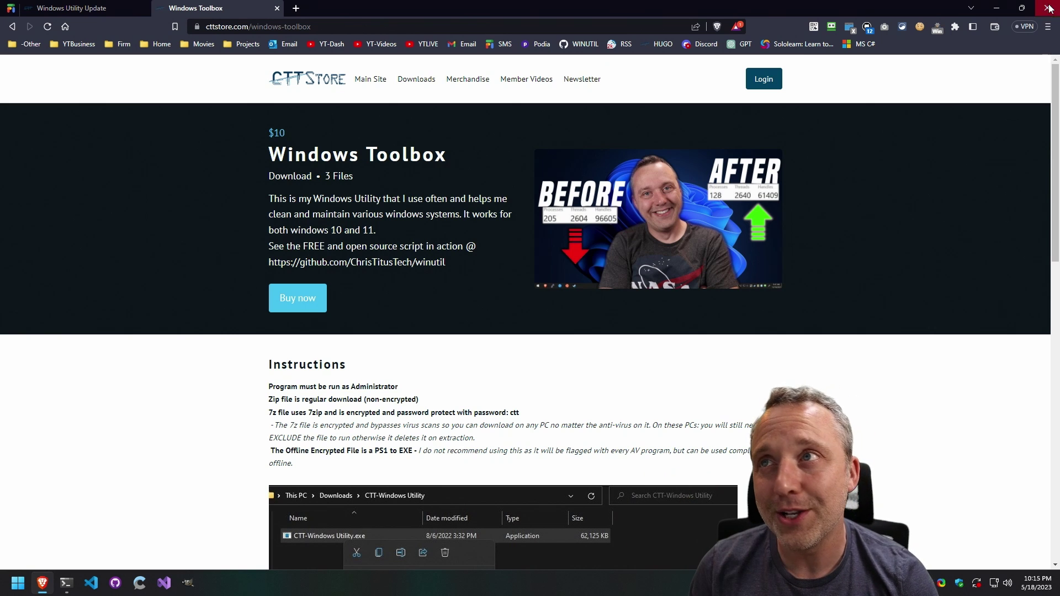